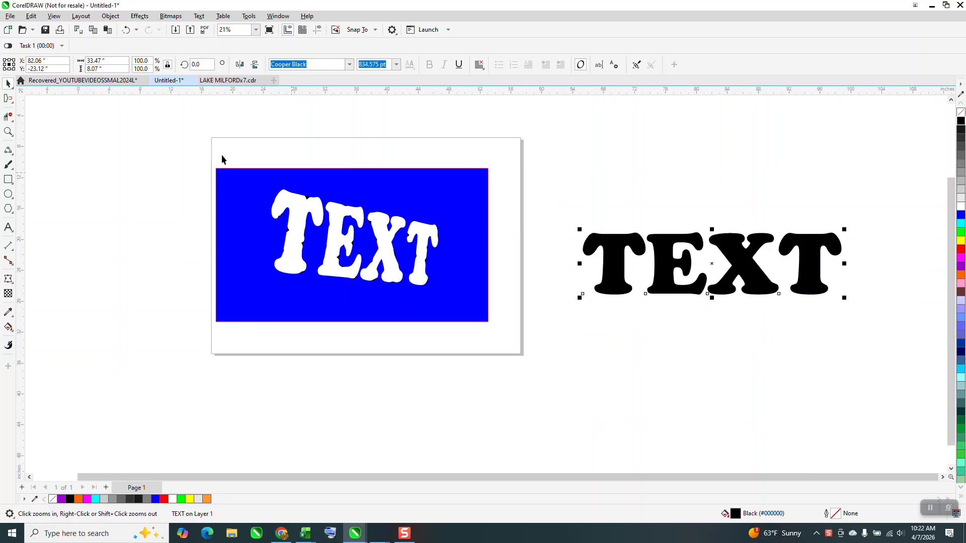
Step: Move the blue TEXT sample off the page and centre the black TEXT object on the page
{"action": "left_click_drag", "start_coordinate": [558, 335], "coordinate": [558, 335]}
{"action": "left_click_drag", "start_coordinate": [333, 202], "coordinate": [720, 340]}
{"action": "left_click", "coordinate": [750, 285]}
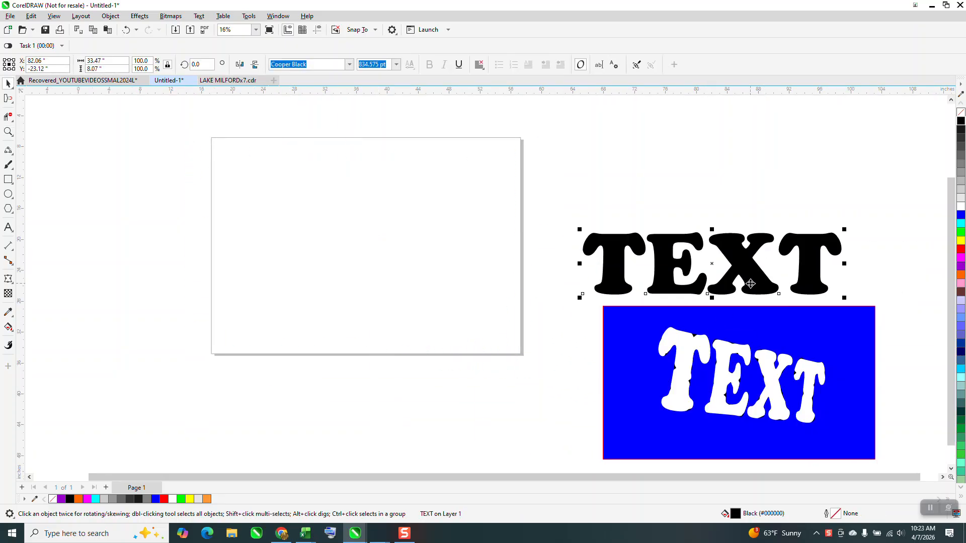
{"action": "key", "text": "p"}
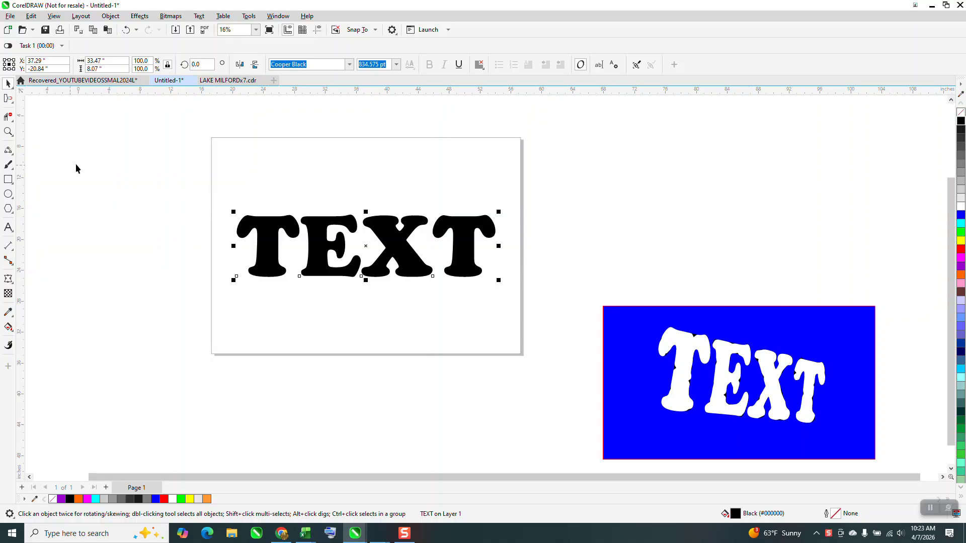
Step: Add a Perspective effect to the black TEXT object
{"action": "left_click", "coordinate": [8, 132]}
{"action": "left_click_drag", "start_coordinate": [243, 168], "coordinate": [549, 341]}
{"action": "key", "text": "space"}
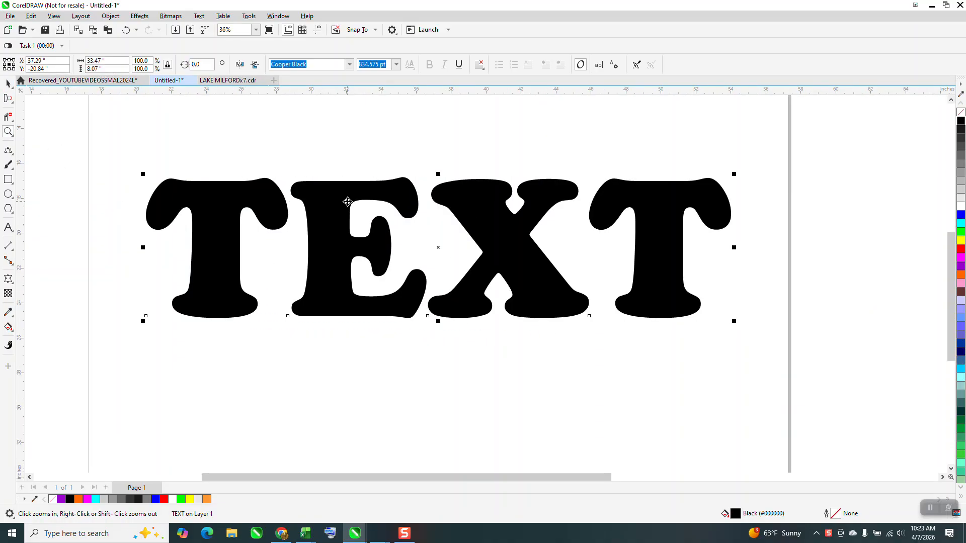
{"action": "left_click", "coordinate": [347, 204]}
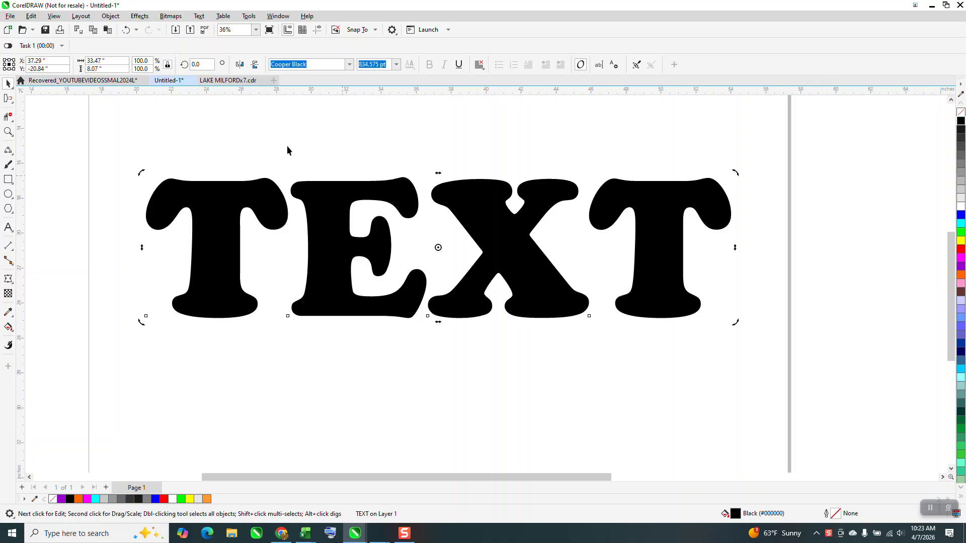
{"action": "left_click", "coordinate": [112, 17]}
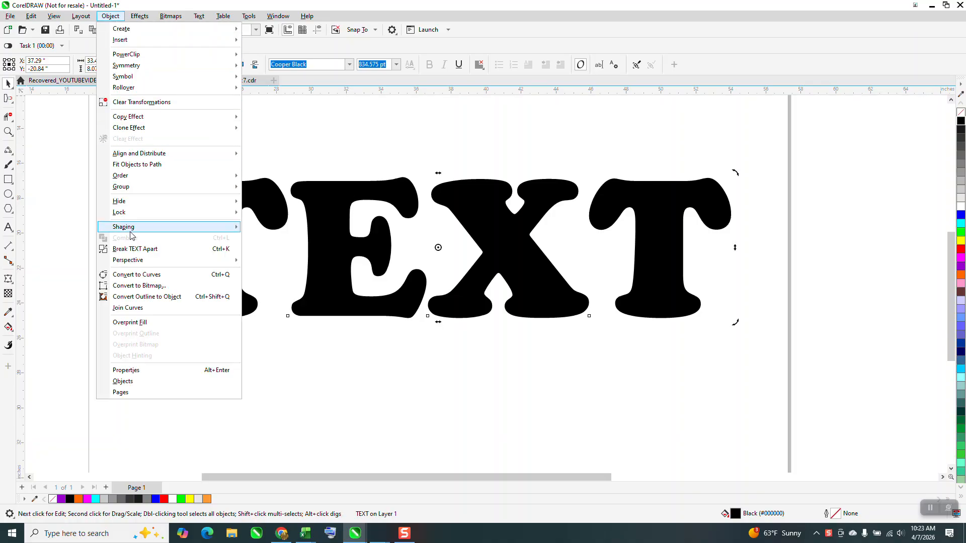
{"action": "mouse_move", "coordinate": [136, 261]}
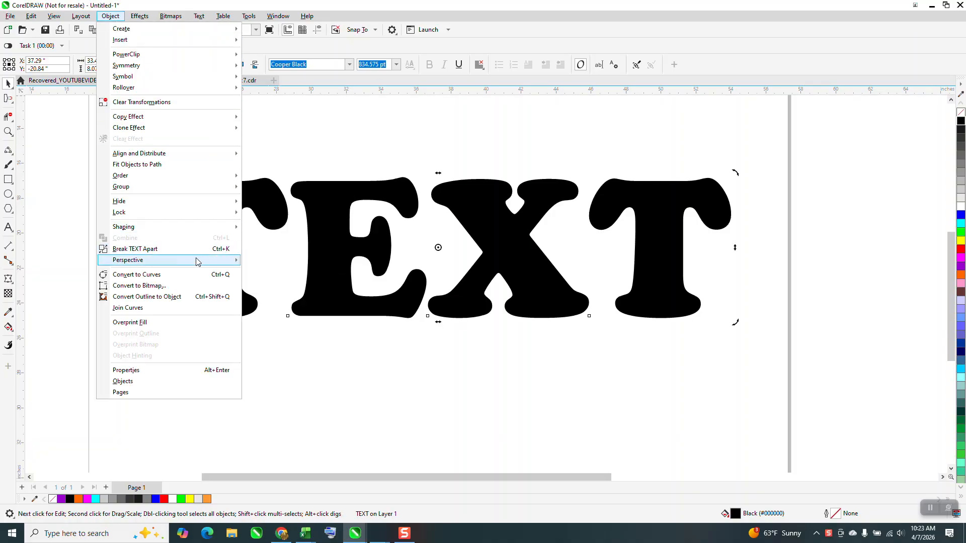
{"action": "left_click", "coordinate": [259, 261]}
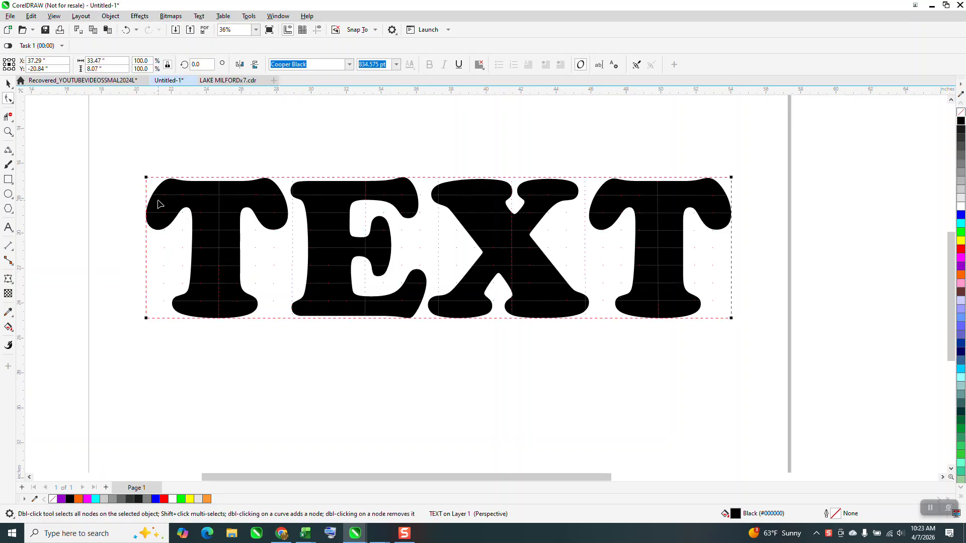
Step: Distort the four perspective corners so the lettering slants and tapers from a large first T to a small last T
{"action": "left_click_drag", "start_coordinate": [146, 185], "coordinate": [189, 116]}
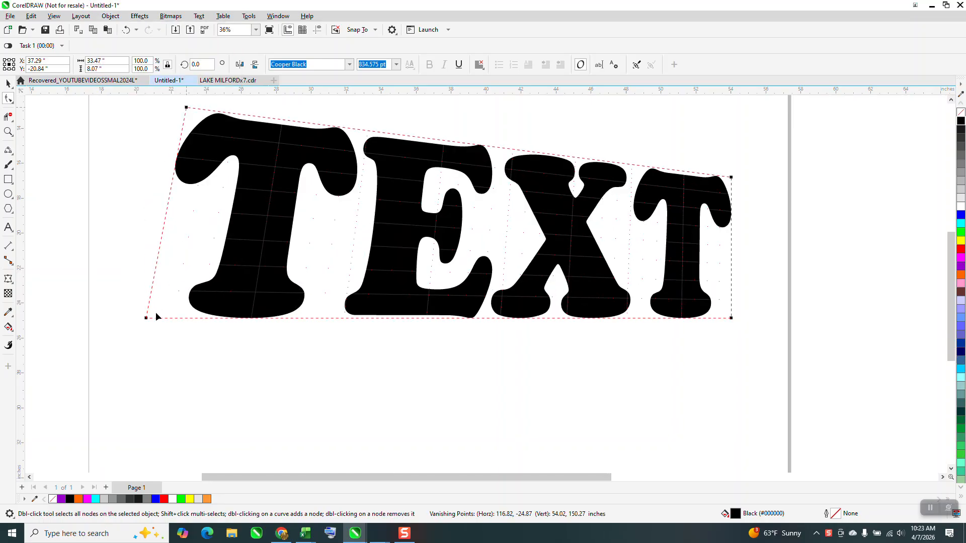
{"action": "left_click_drag", "start_coordinate": [145, 318], "coordinate": [128, 277]}
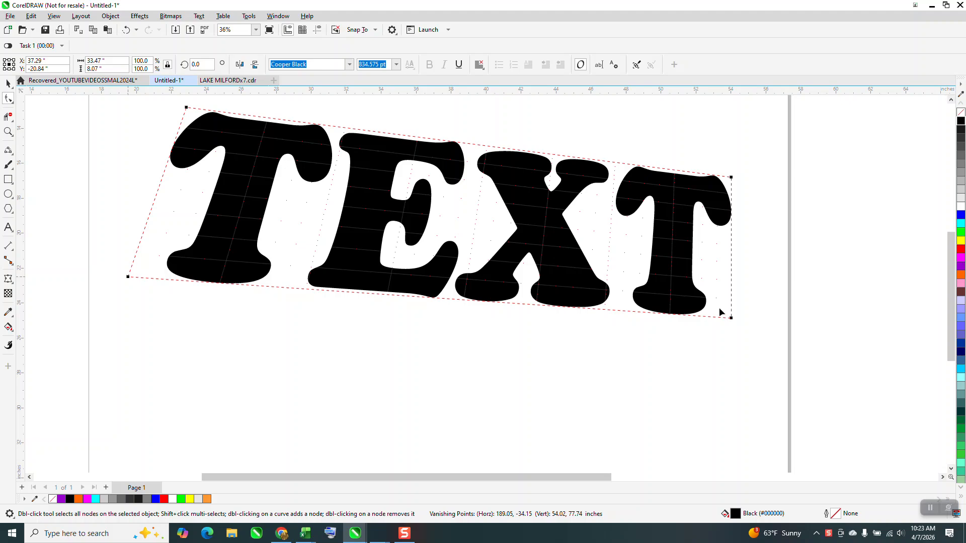
{"action": "left_click_drag", "start_coordinate": [731, 318], "coordinate": [705, 294]}
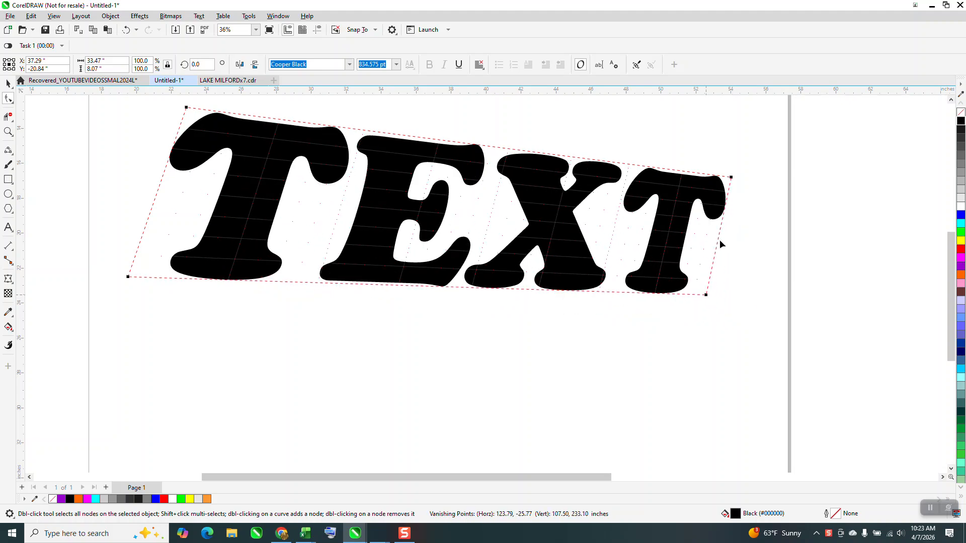
{"action": "left_click_drag", "start_coordinate": [732, 176], "coordinate": [726, 192]}
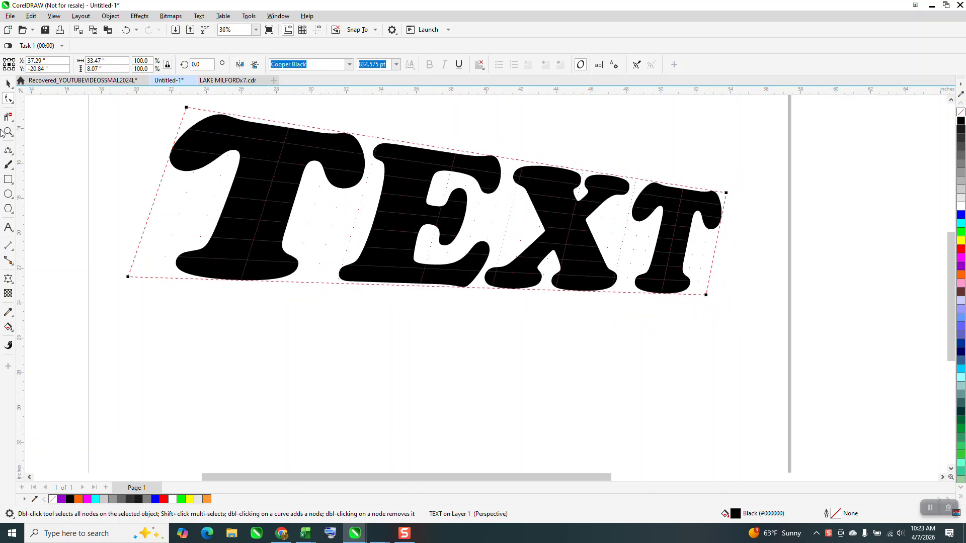
Step: Fill the perspective text with white
{"action": "left_click", "coordinate": [9, 82]}
{"action": "scroll", "coordinate": [298, 395], "scroll_direction": "down", "scroll_amount": 1}
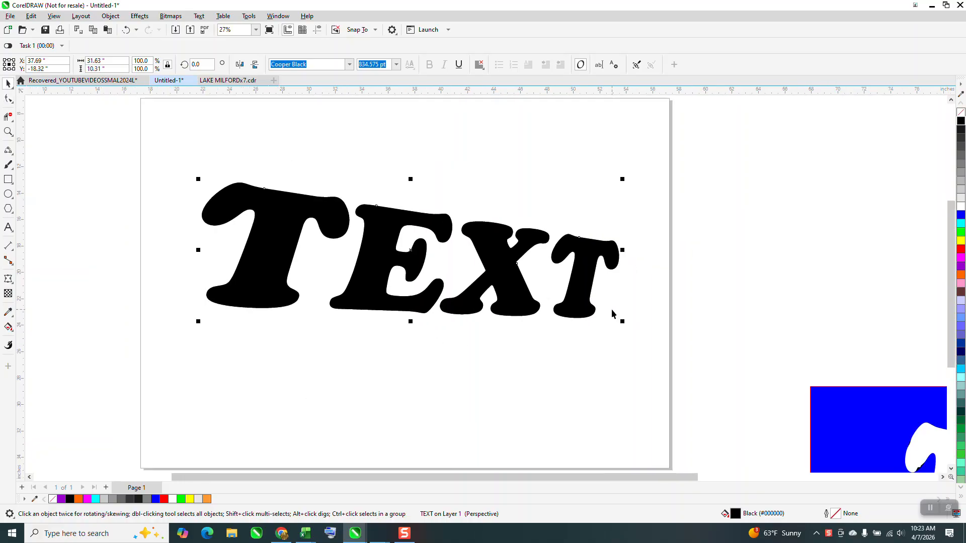
{"action": "left_click", "coordinate": [961, 208]}
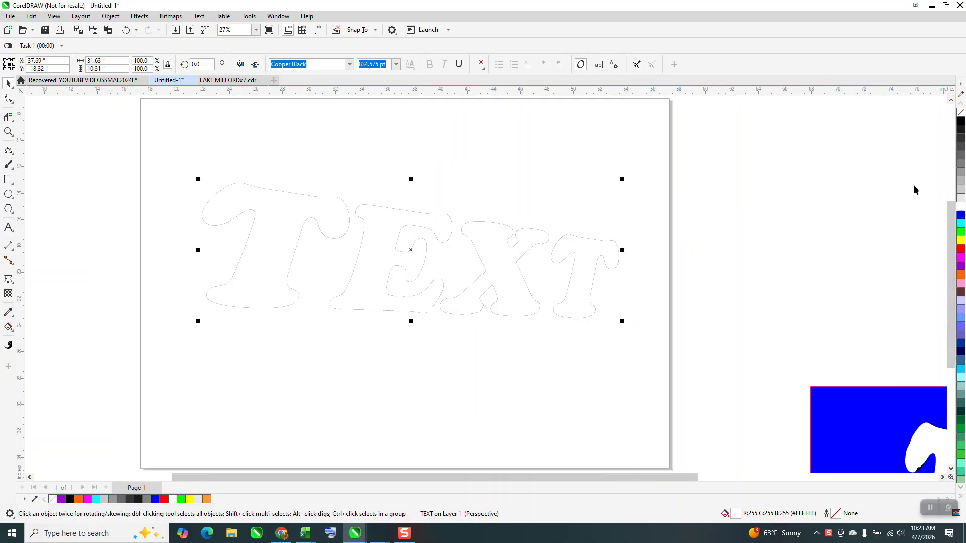
Step: Draw a rectangle about 41.25 by 18.46 inches around the text and fill it with blue
{"action": "left_click", "coordinate": [8, 179]}
{"action": "left_click_drag", "start_coordinate": [152, 144], "coordinate": [698, 388]}
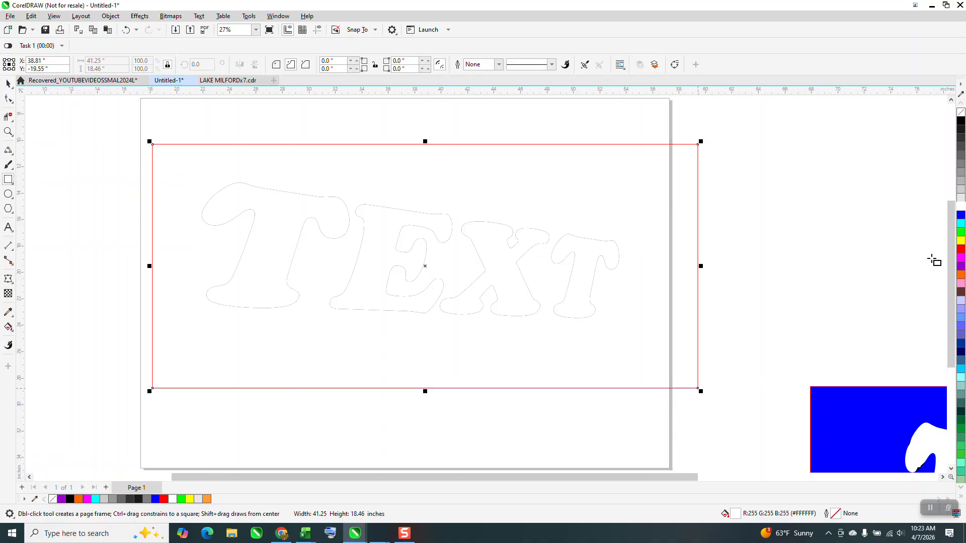
{"action": "left_click", "coordinate": [961, 215]}
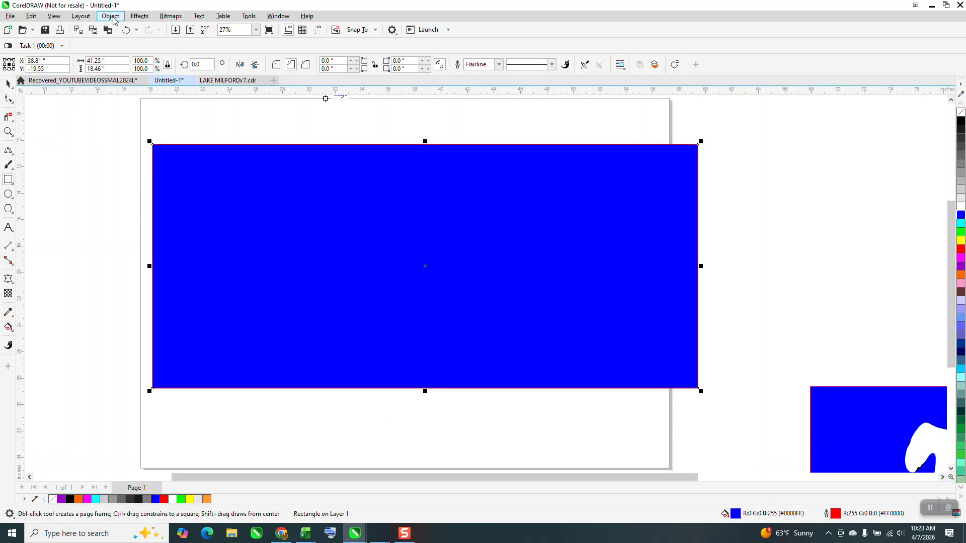
Step: Send the blue rectangle to the back of the page, behind the white text
{"action": "left_click", "coordinate": [109, 16]}
{"action": "mouse_move", "coordinate": [122, 180]}
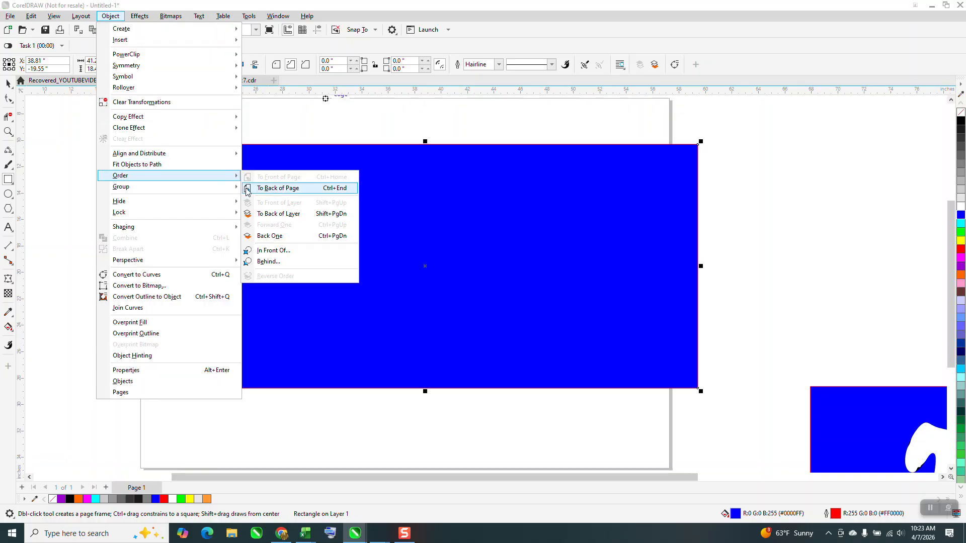
{"action": "left_click", "coordinate": [261, 189]}
{"action": "left_click", "coordinate": [9, 85]}
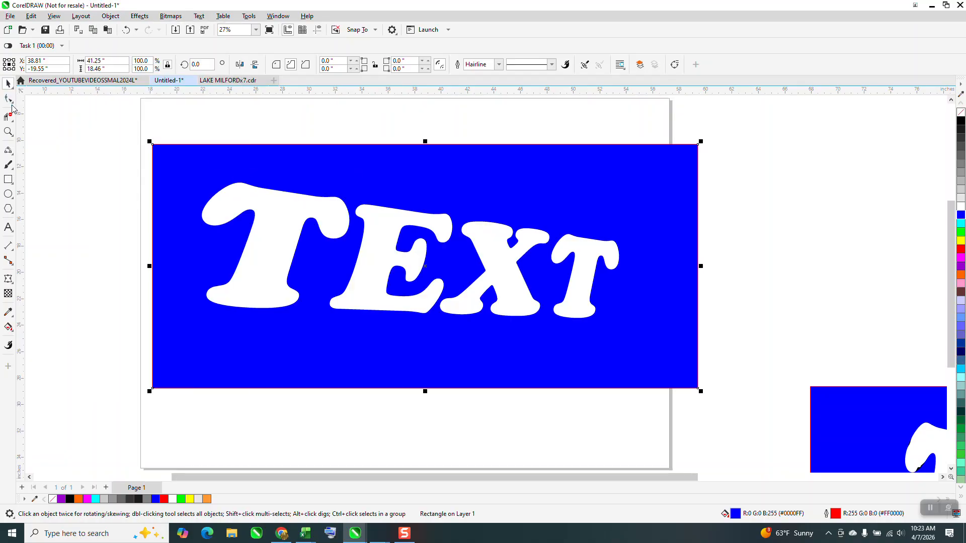
{"action": "left_click", "coordinate": [12, 102]}
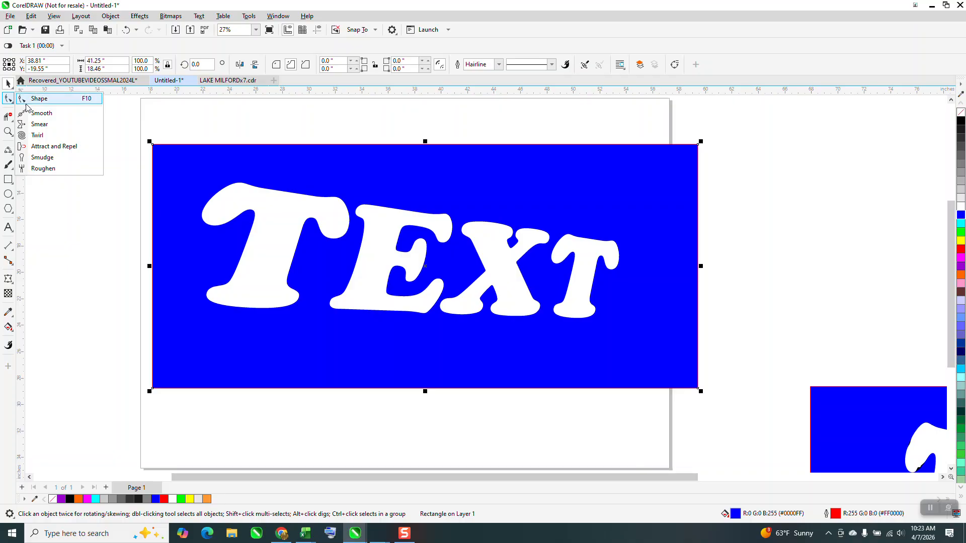
{"action": "left_click", "coordinate": [44, 147]}
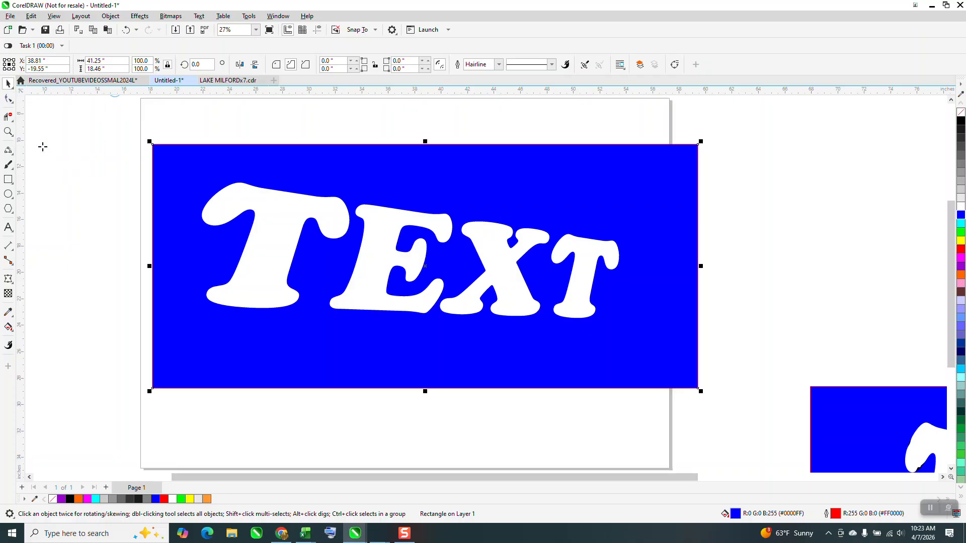
{"action": "left_click", "coordinate": [12, 133]}
{"action": "left_click_drag", "start_coordinate": [502, 227], "coordinate": [669, 357]}
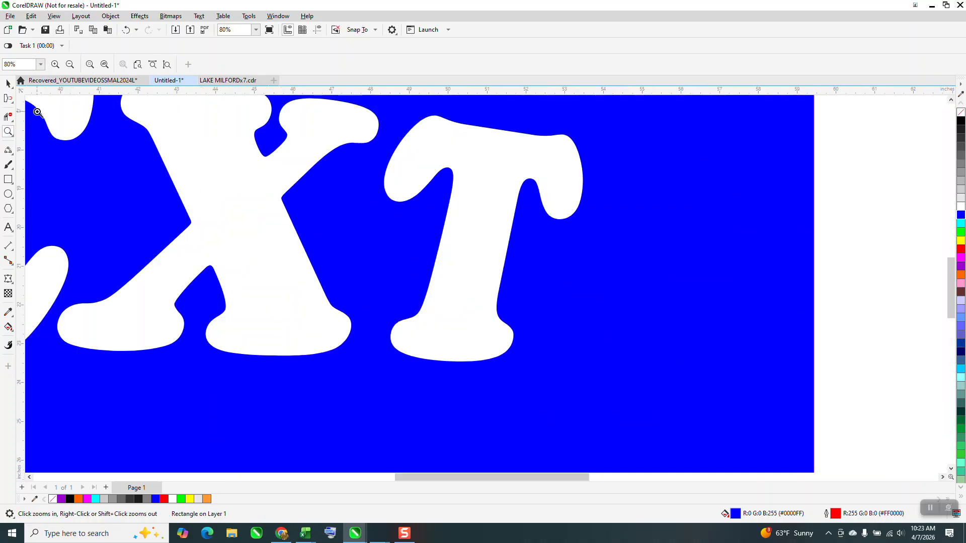
{"action": "left_click", "coordinate": [12, 100]}
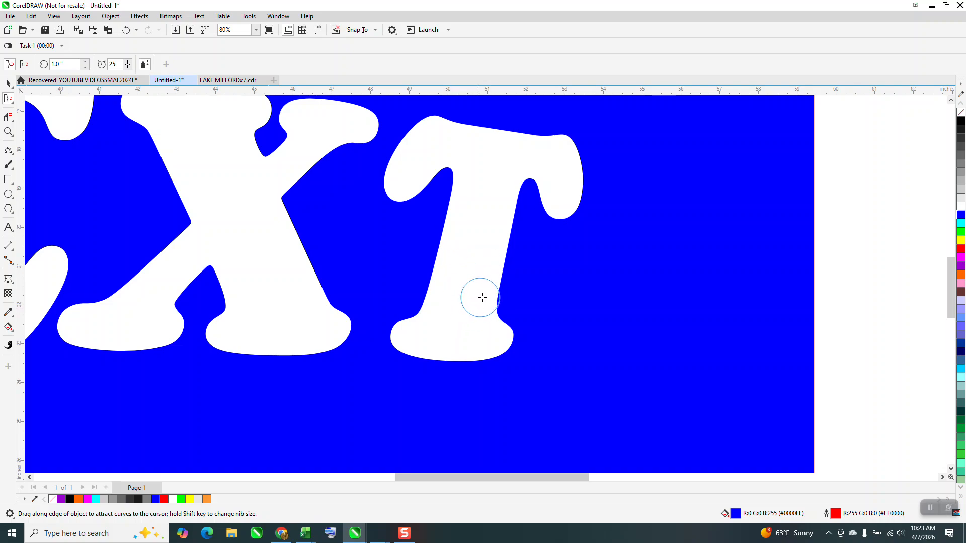
{"action": "scroll", "coordinate": [467, 271], "scroll_direction": "down", "scroll_amount": 3}
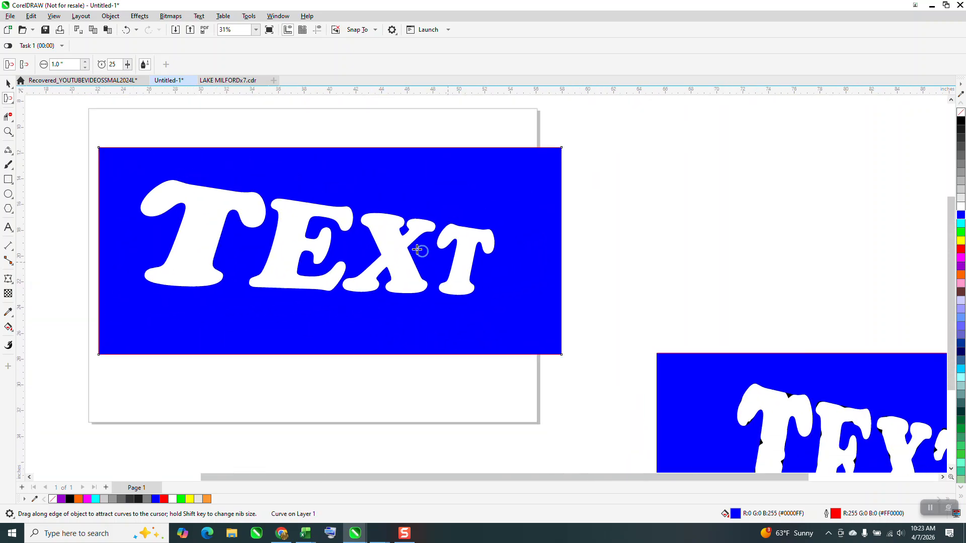
Step: Select both stacked text objects, the white one and the black one beneath, and convert them to curves
{"action": "left_click", "coordinate": [9, 83]}
{"action": "left_click", "coordinate": [216, 201]}
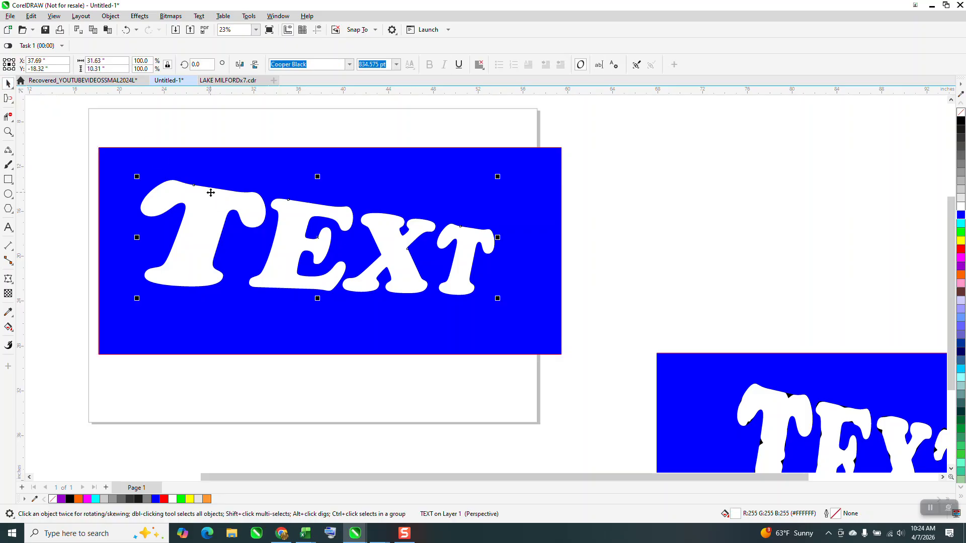
{"action": "left_click_drag", "start_coordinate": [121, 132], "coordinate": [547, 378]}
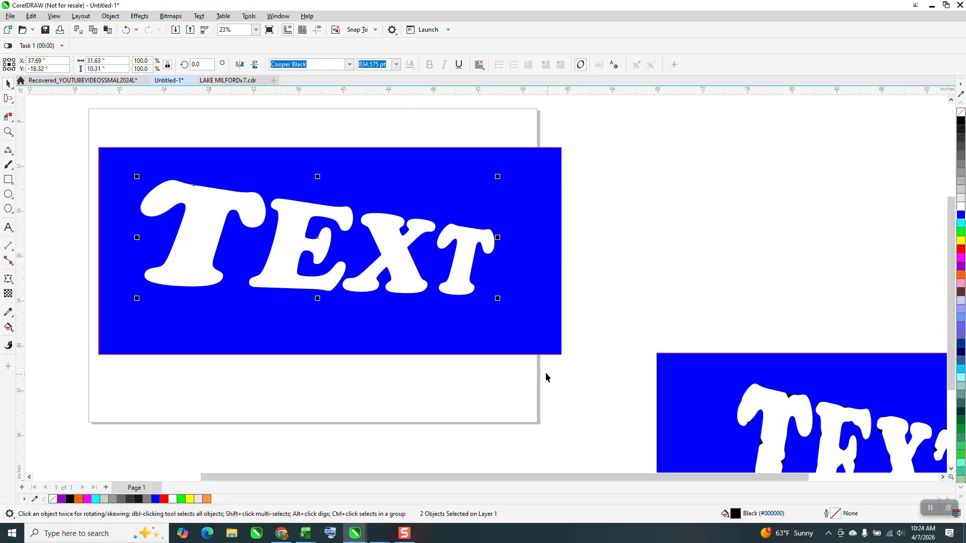
{"action": "left_click", "coordinate": [108, 16]}
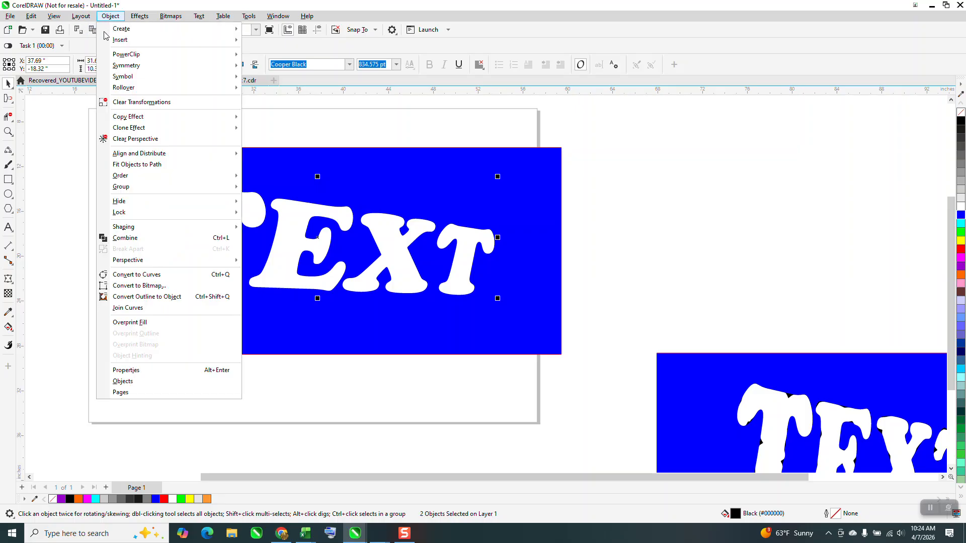
{"action": "left_click", "coordinate": [150, 276]}
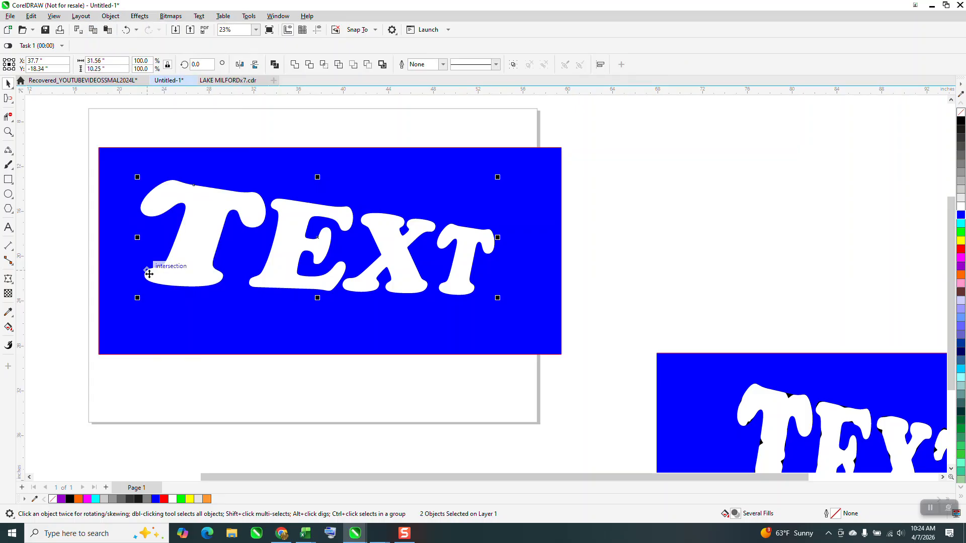
Step: Roughen the edges of the white final T with the Attract tool so slivers of the black copy show through
{"action": "left_click", "coordinate": [8, 132]}
{"action": "left_click_drag", "start_coordinate": [421, 227], "coordinate": [567, 339]}
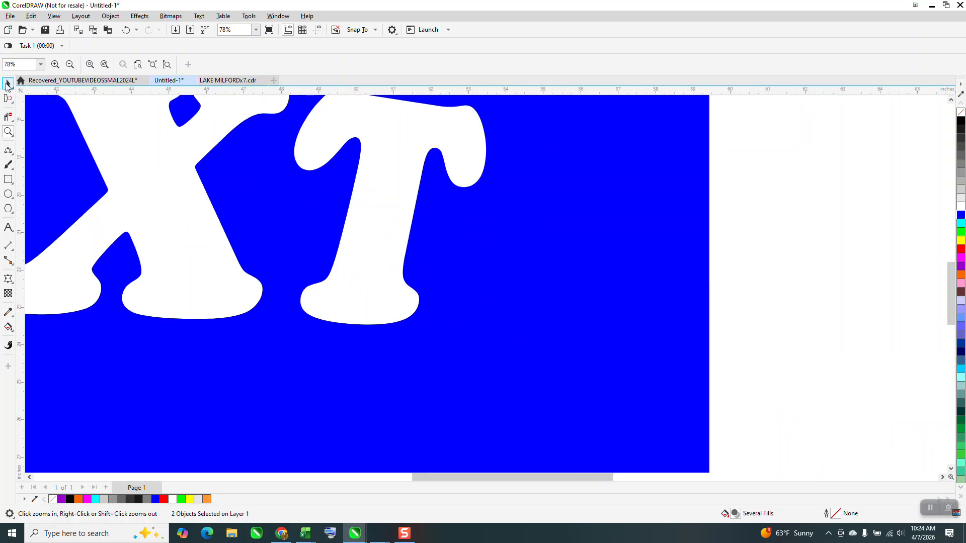
{"action": "left_click", "coordinate": [8, 84]}
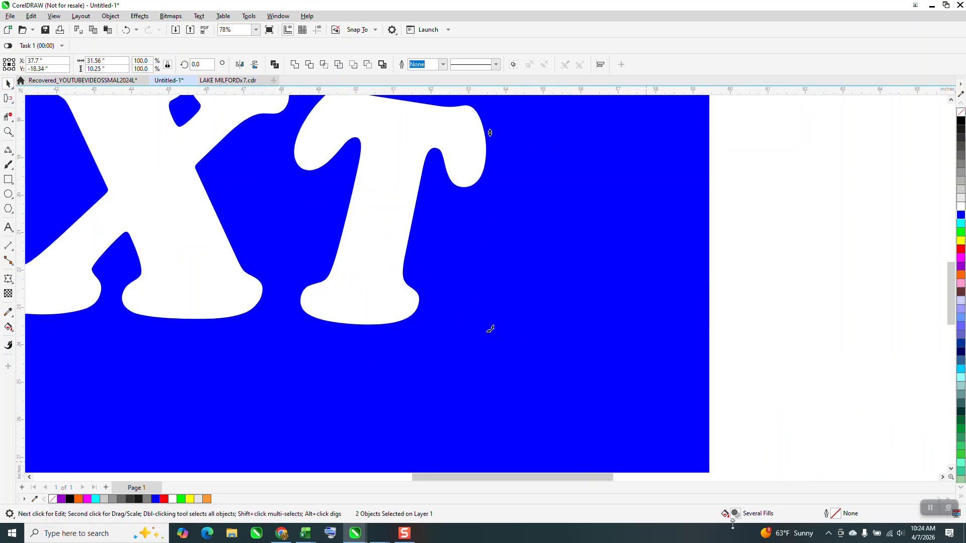
{"action": "left_click", "coordinate": [385, 191]}
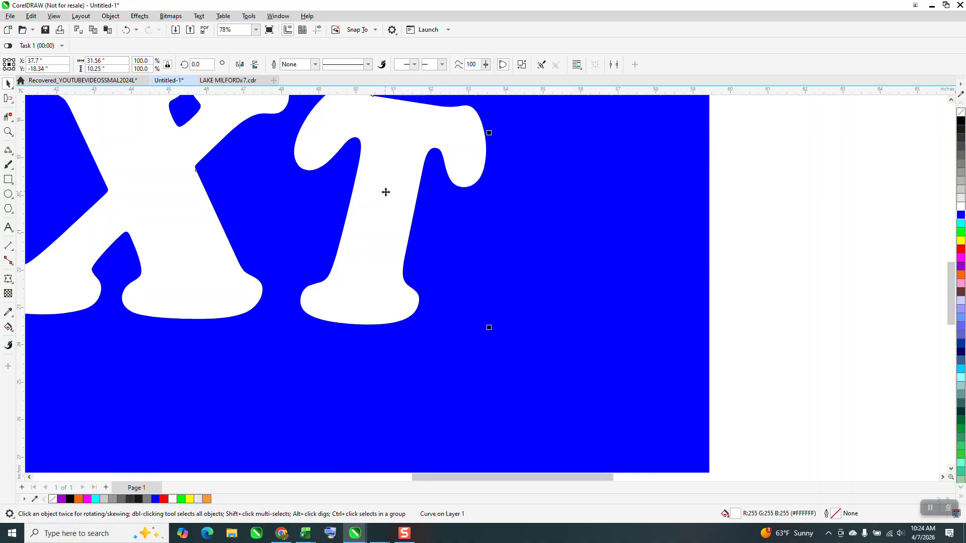
{"action": "left_click", "coordinate": [14, 104]}
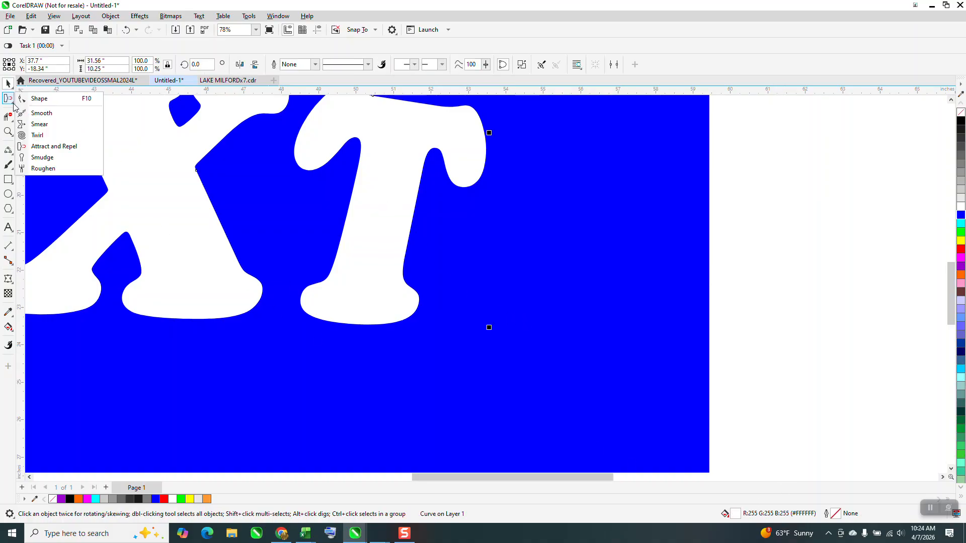
{"action": "left_click", "coordinate": [55, 146]}
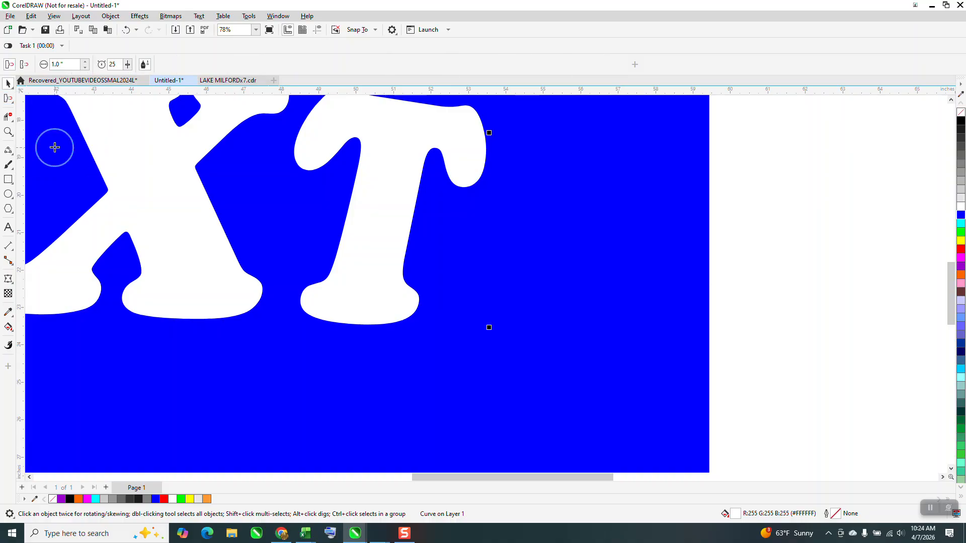
{"action": "mouse_move", "coordinate": [401, 317]}
{"action": "left_mouse_down"}
{"action": "mouse_move", "coordinate": [375, 326]}
{"action": "mouse_move", "coordinate": [408, 296]}
{"action": "mouse_move", "coordinate": [394, 273]}
{"action": "mouse_move", "coordinate": [410, 228]}
{"action": "mouse_move", "coordinate": [401, 205]}
{"action": "mouse_move", "coordinate": [469, 184]}
{"action": "mouse_move", "coordinate": [463, 173]}
{"action": "mouse_move", "coordinate": [479, 164]}
{"action": "mouse_move", "coordinate": [488, 130]}
{"action": "mouse_move", "coordinate": [334, 153]}
{"action": "mouse_move", "coordinate": [371, 177]}
{"action": "mouse_move", "coordinate": [378, 125]}
{"action": "mouse_move", "coordinate": [387, 121]}
{"action": "mouse_move", "coordinate": [389, 130]}
{"action": "left_mouse_up"}
{"action": "scroll", "coordinate": [364, 282], "scroll_direction": "down", "scroll_amount": 1}
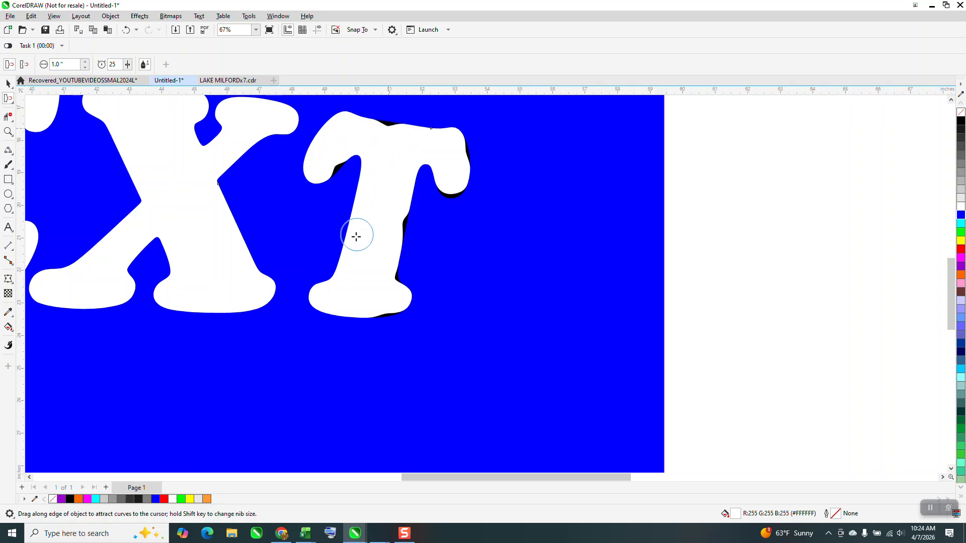
{"action": "left_click_drag", "start_coordinate": [310, 302], "coordinate": [327, 300]}
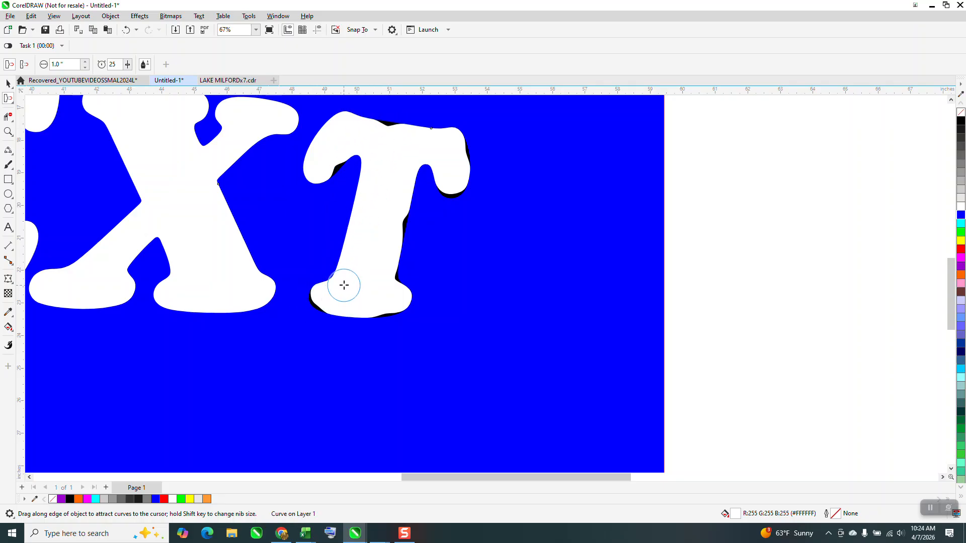
Step: Pull in the white X's right side, base, inner notch and lower-left diagonal with the Attract tool, exposing black along its edges
{"action": "mouse_move", "coordinate": [258, 282]}
{"action": "left_mouse_down"}
{"action": "mouse_move", "coordinate": [272, 291]}
{"action": "mouse_move", "coordinate": [237, 259]}
{"action": "mouse_move", "coordinate": [228, 186]}
{"action": "mouse_move", "coordinate": [238, 149]}
{"action": "mouse_move", "coordinate": [270, 137]}
{"action": "mouse_move", "coordinate": [261, 144]}
{"action": "left_mouse_up"}
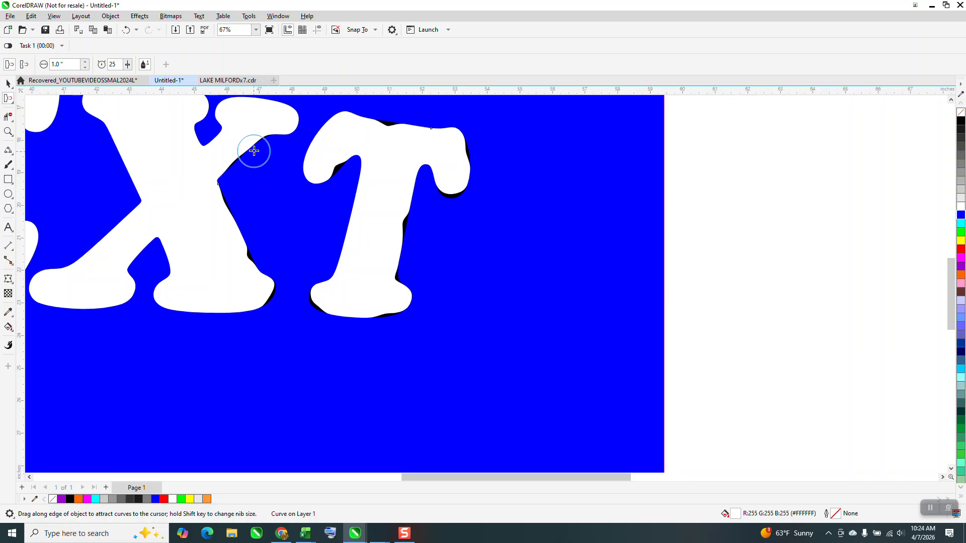
{"action": "mouse_move", "coordinate": [167, 276]}
{"action": "left_mouse_down"}
{"action": "mouse_move", "coordinate": [192, 273]}
{"action": "mouse_move", "coordinate": [138, 241]}
{"action": "mouse_move", "coordinate": [122, 277]}
{"action": "left_mouse_up"}
{"action": "mouse_move", "coordinate": [161, 311]}
{"action": "left_mouse_down"}
{"action": "mouse_move", "coordinate": [206, 302]}
{"action": "mouse_move", "coordinate": [237, 317]}
{"action": "mouse_move", "coordinate": [242, 304]}
{"action": "left_mouse_up"}
{"action": "mouse_move", "coordinate": [162, 231]}
{"action": "left_mouse_down"}
{"action": "mouse_move", "coordinate": [129, 194]}
{"action": "mouse_move", "coordinate": [134, 222]}
{"action": "mouse_move", "coordinate": [112, 243]}
{"action": "mouse_move", "coordinate": [103, 237]}
{"action": "left_mouse_up"}
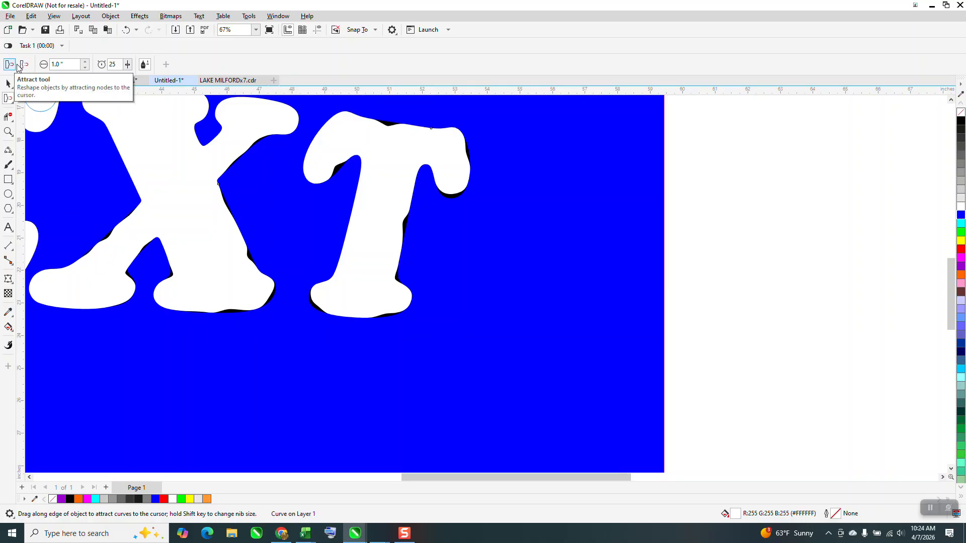
Step: Pull in the white X's upper-left diagonal, top edge and upper-left serif with the Attract tool to expose more black slivers
{"action": "left_click", "coordinate": [24, 64]}
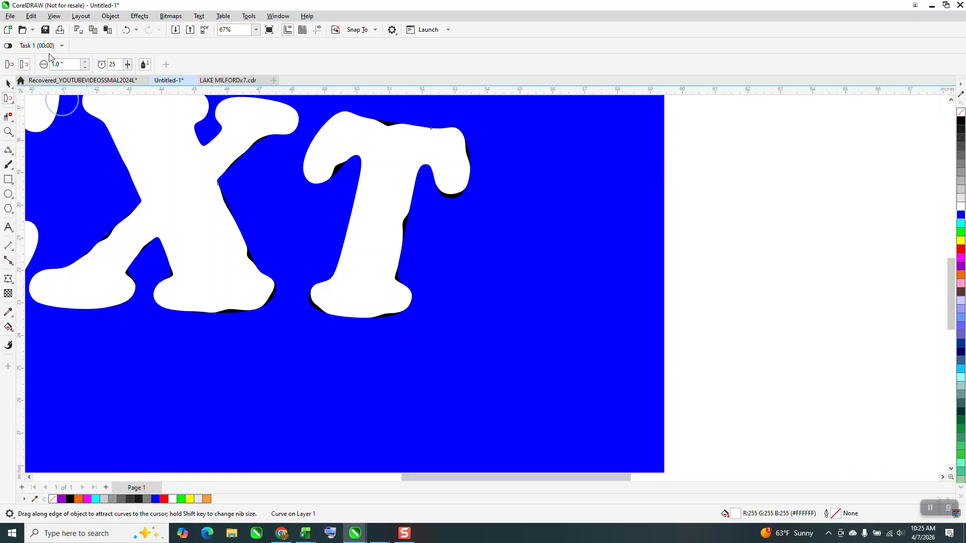
{"action": "left_click", "coordinate": [11, 66]}
{"action": "left_click_drag", "start_coordinate": [129, 175], "coordinate": [147, 176]}
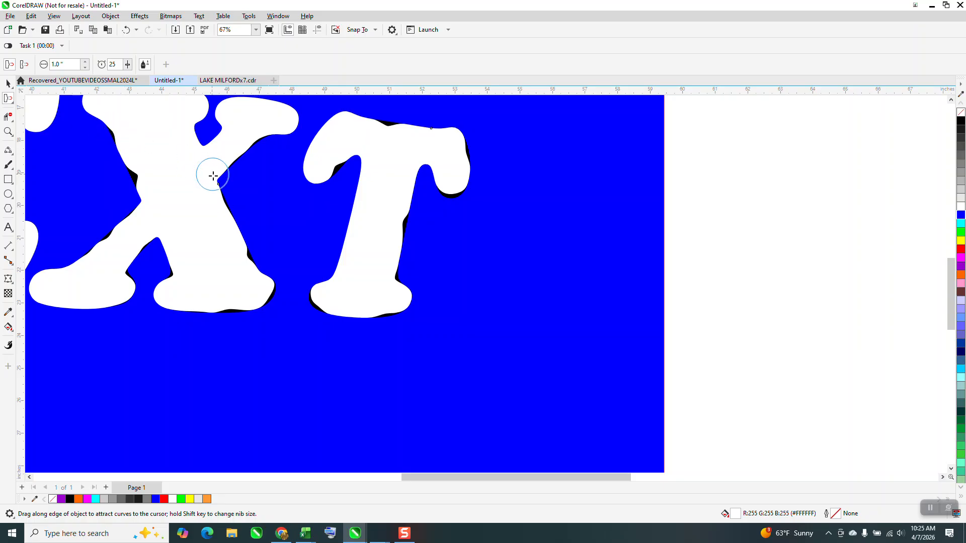
{"action": "scroll", "coordinate": [216, 174], "scroll_direction": "down", "scroll_amount": 2}
{"action": "left_click_drag", "start_coordinate": [147, 136], "coordinate": [181, 129]}
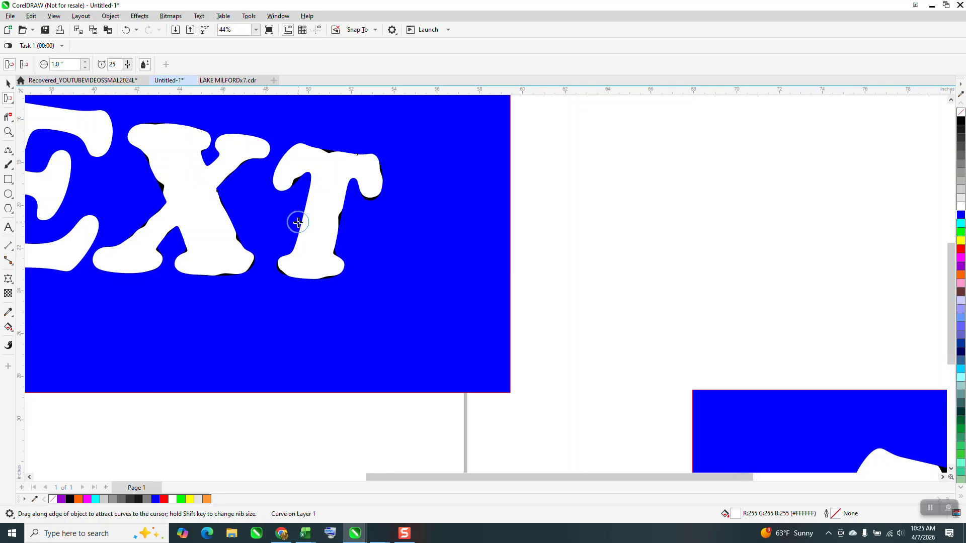
{"action": "scroll", "coordinate": [297, 222], "scroll_direction": "down", "scroll_amount": 1}
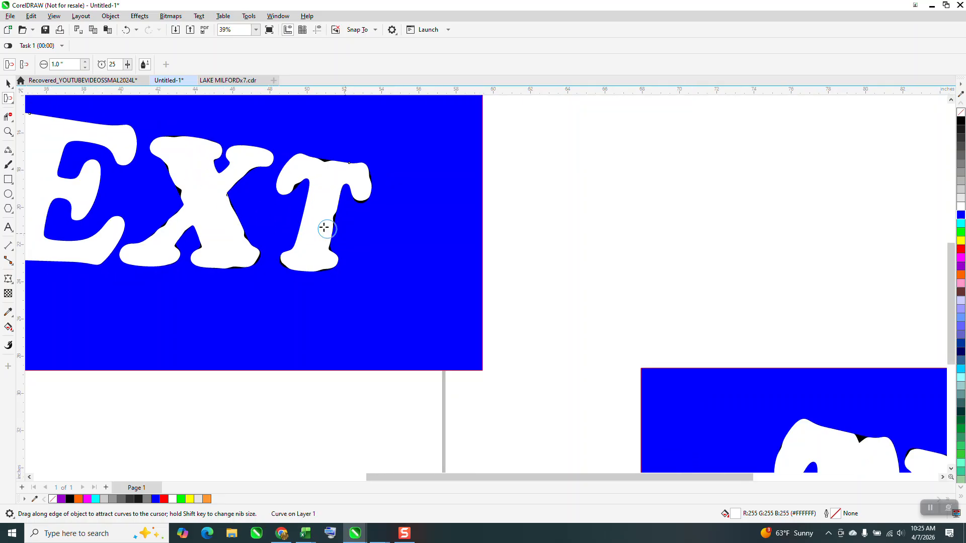
{"action": "left_click", "coordinate": [215, 147]}
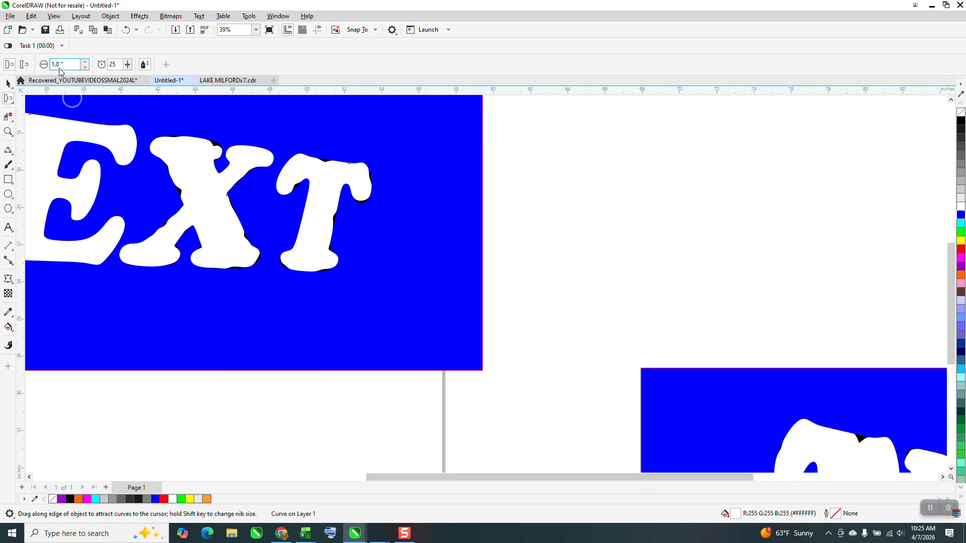
Step: Notch the tip of the E's upper arm using the Attract tool at rate 100, and restore the rate to 25
{"action": "double_click", "coordinate": [117, 67]}
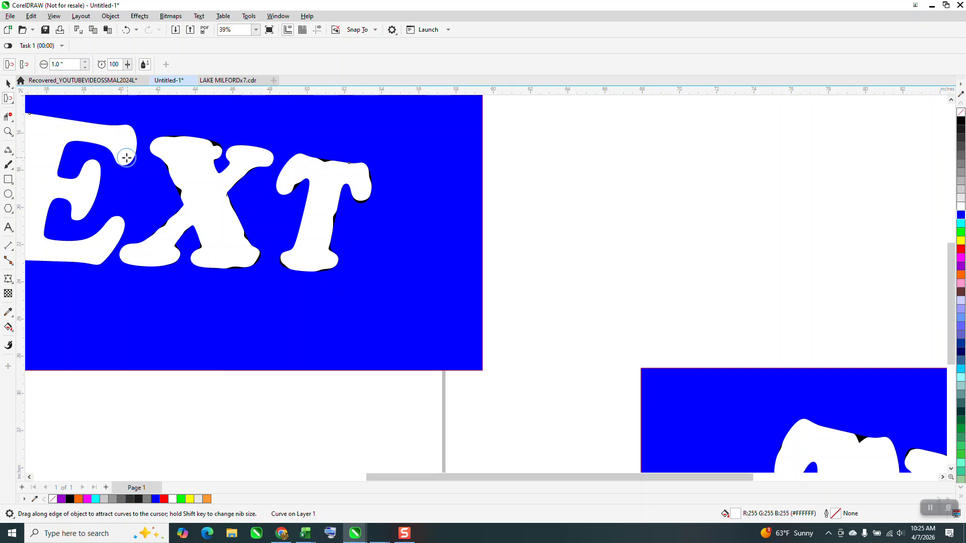
{"action": "left_click_drag", "start_coordinate": [132, 159], "coordinate": [130, 157]}
{"action": "left_click", "coordinate": [116, 64]}
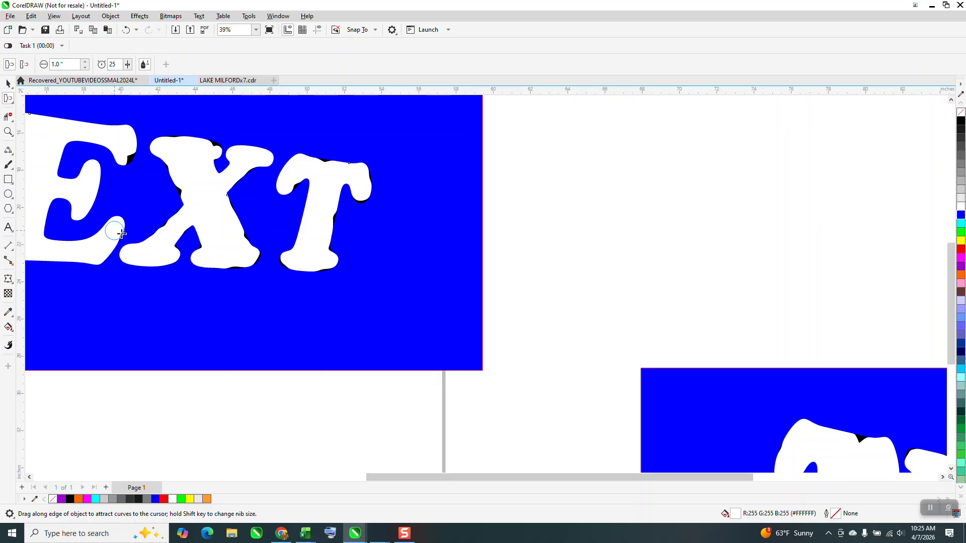
Step: Roughen the E's lower arm, base, inner edge and stem plus the X's lower-left foot with the Attract tool
{"action": "left_click", "coordinate": [8, 132]}
{"action": "left_click_drag", "start_coordinate": [54, 216], "coordinate": [308, 291]}
{"action": "left_click", "coordinate": [8, 99]}
{"action": "mouse_move", "coordinate": [256, 201]}
{"action": "left_mouse_down"}
{"action": "mouse_move", "coordinate": [371, 236]}
{"action": "mouse_move", "coordinate": [367, 222]}
{"action": "mouse_move", "coordinate": [243, 231]}
{"action": "mouse_move", "coordinate": [162, 222]}
{"action": "mouse_move", "coordinate": [125, 168]}
{"action": "mouse_move", "coordinate": [114, 179]}
{"action": "mouse_move", "coordinate": [230, 200]}
{"action": "left_mouse_up"}
{"action": "scroll", "coordinate": [230, 201], "scroll_direction": "down", "scroll_amount": 2}
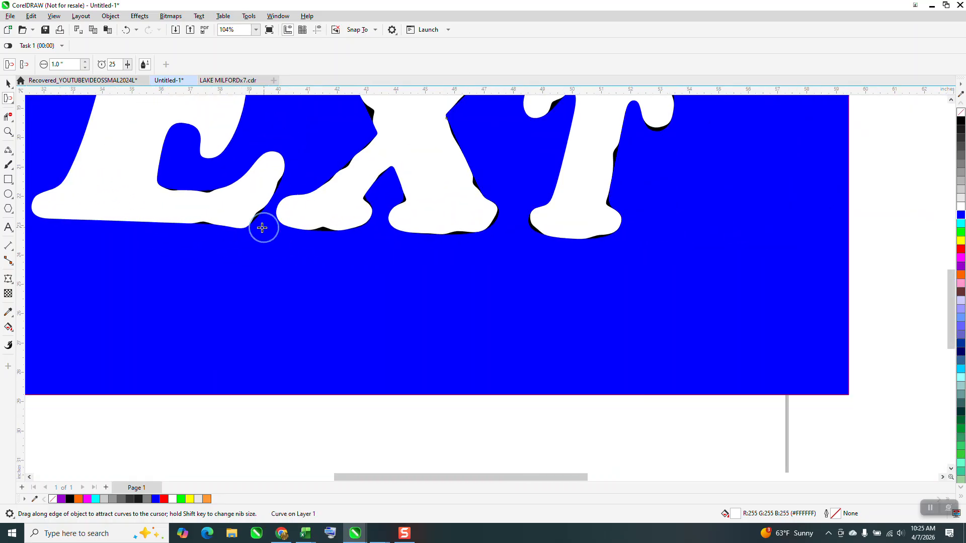
{"action": "mouse_move", "coordinate": [155, 157]}
{"action": "left_mouse_down"}
{"action": "mouse_move", "coordinate": [132, 228]}
{"action": "mouse_move", "coordinate": [117, 214]}
{"action": "mouse_move", "coordinate": [132, 198]}
{"action": "mouse_move", "coordinate": [129, 216]}
{"action": "mouse_move", "coordinate": [91, 211]}
{"action": "left_mouse_up"}
{"action": "mouse_move", "coordinate": [66, 164]}
{"action": "left_mouse_down"}
{"action": "mouse_move", "coordinate": [140, 211]}
{"action": "mouse_move", "coordinate": [132, 216]}
{"action": "mouse_move", "coordinate": [70, 168]}
{"action": "mouse_move", "coordinate": [88, 184]}
{"action": "left_mouse_up"}
{"action": "scroll", "coordinate": [126, 229], "scroll_direction": "down", "scroll_amount": 2}
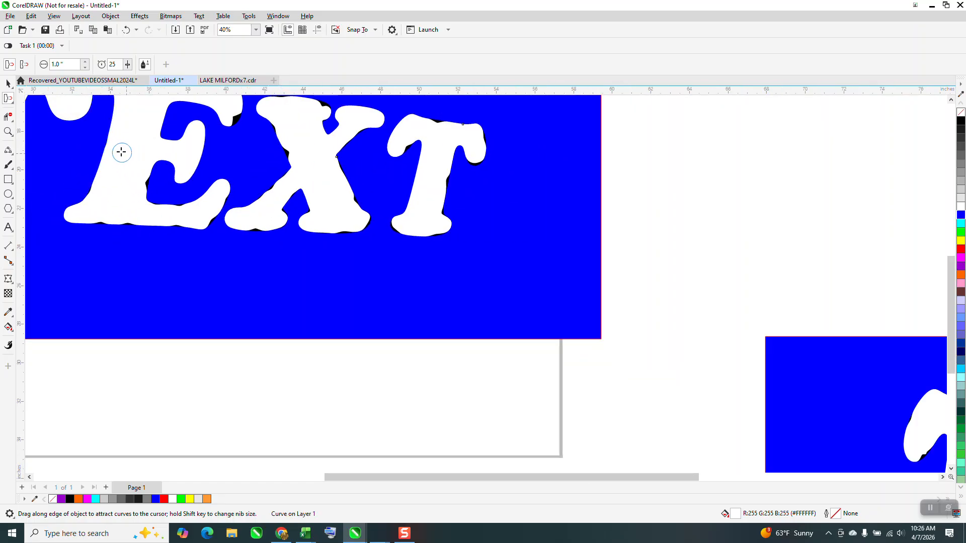
{"action": "left_click_drag", "start_coordinate": [107, 146], "coordinate": [128, 153]}
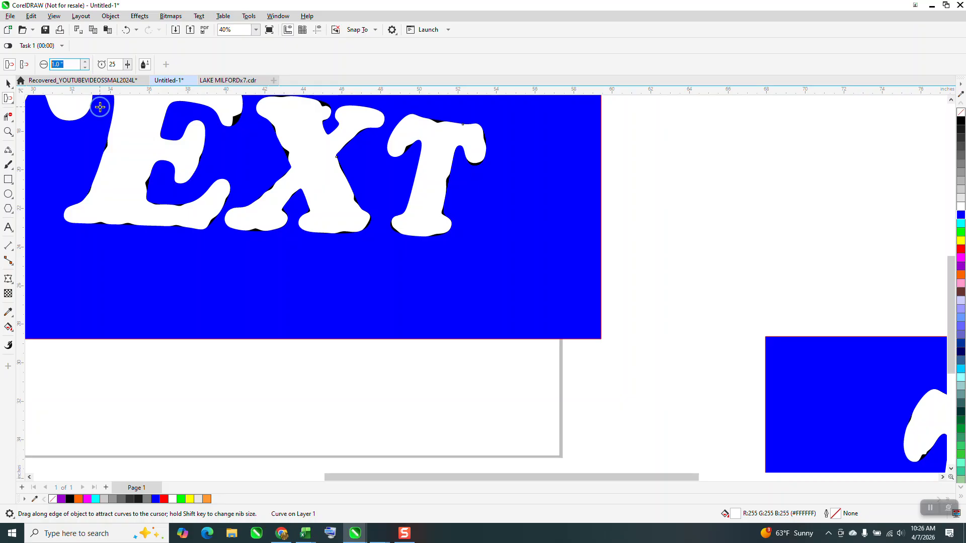
Step: Roughen the large first T's edges and notch the final T's stem with the Attract tool at a 2.0" nib size
{"action": "scroll", "coordinate": [215, 196], "scroll_direction": "down", "scroll_amount": 2}
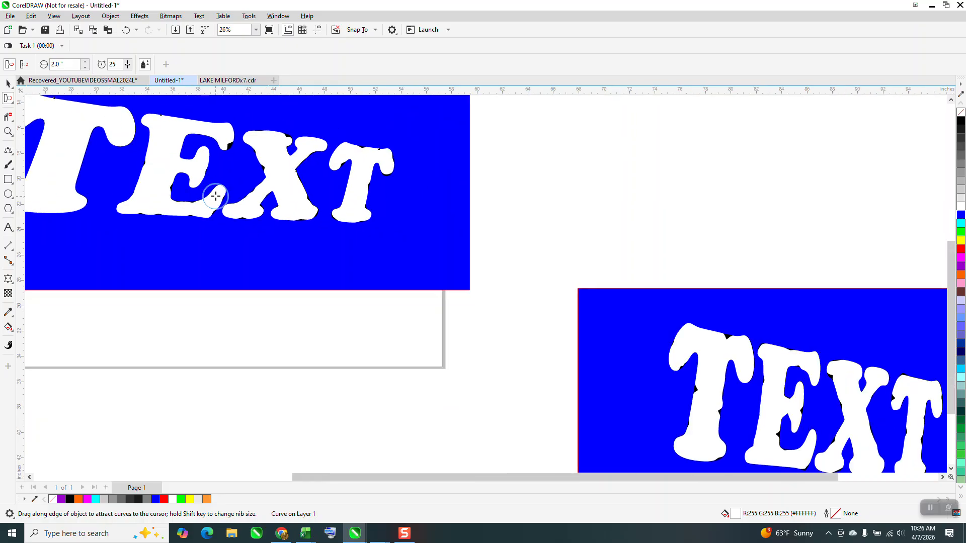
{"action": "mouse_move", "coordinate": [183, 131]}
{"action": "left_mouse_down"}
{"action": "mouse_move", "coordinate": [129, 134]}
{"action": "mouse_move", "coordinate": [138, 136]}
{"action": "left_mouse_up"}
{"action": "mouse_move", "coordinate": [83, 172]}
{"action": "left_mouse_down"}
{"action": "mouse_move", "coordinate": [83, 209]}
{"action": "mouse_move", "coordinate": [82, 159]}
{"action": "left_mouse_up"}
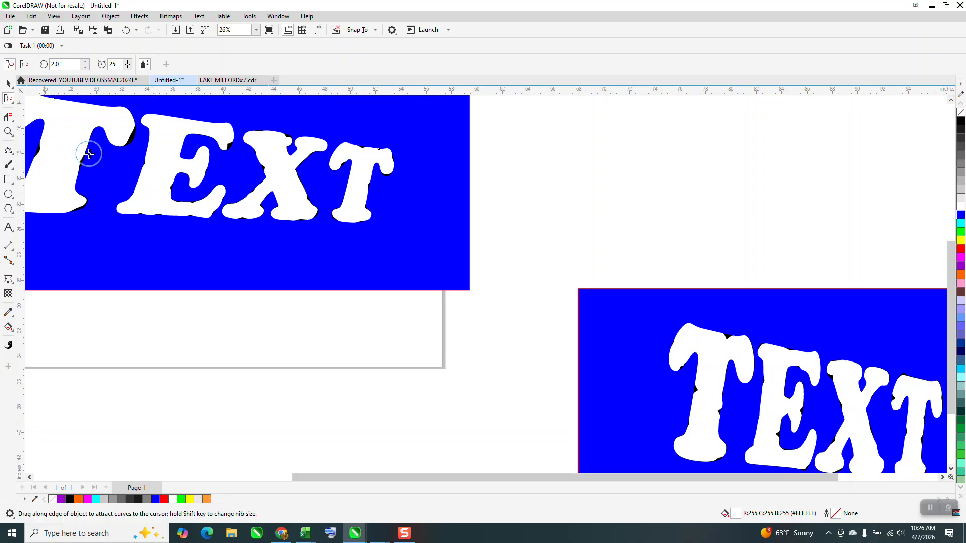
{"action": "scroll", "coordinate": [76, 151], "scroll_direction": "down", "scroll_amount": 1}
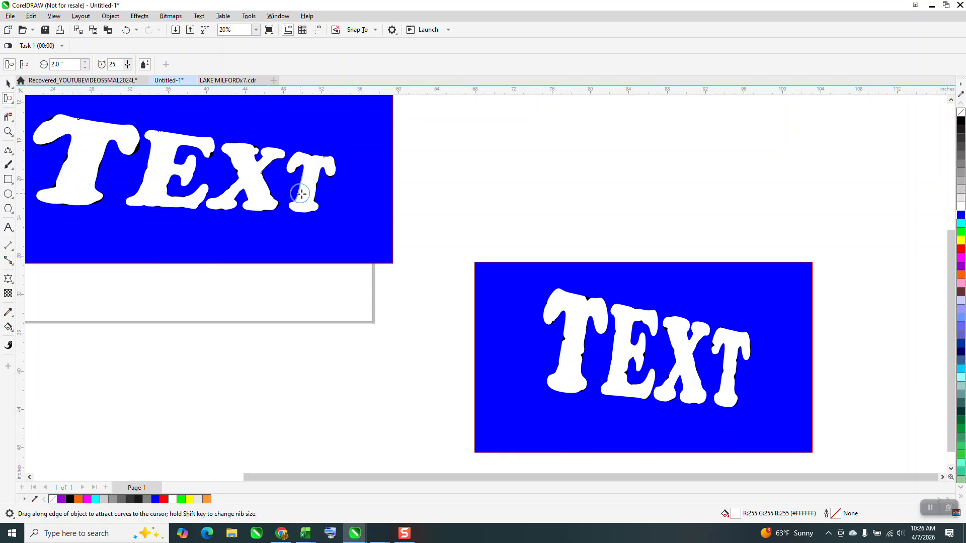
{"action": "mouse_move", "coordinate": [302, 194]}
{"action": "left_mouse_down"}
{"action": "mouse_move", "coordinate": [294, 185]}
{"action": "mouse_move", "coordinate": [280, 195]}
{"action": "mouse_move", "coordinate": [317, 194]}
{"action": "left_mouse_up"}
{"action": "left_click", "coordinate": [9, 80]}
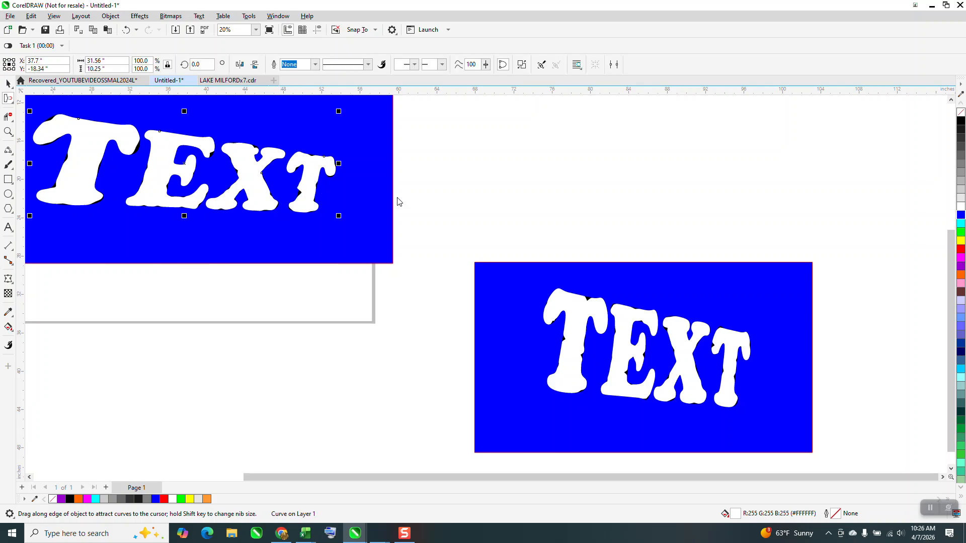
Step: Fill the blue rectangle behind the distorted text with black
{"action": "scroll", "coordinate": [397, 200], "scroll_direction": "down", "scroll_amount": 3}
{"action": "left_click", "coordinate": [5, 132]}
{"action": "left_click_drag", "start_coordinate": [158, 135], "coordinate": [415, 272]}
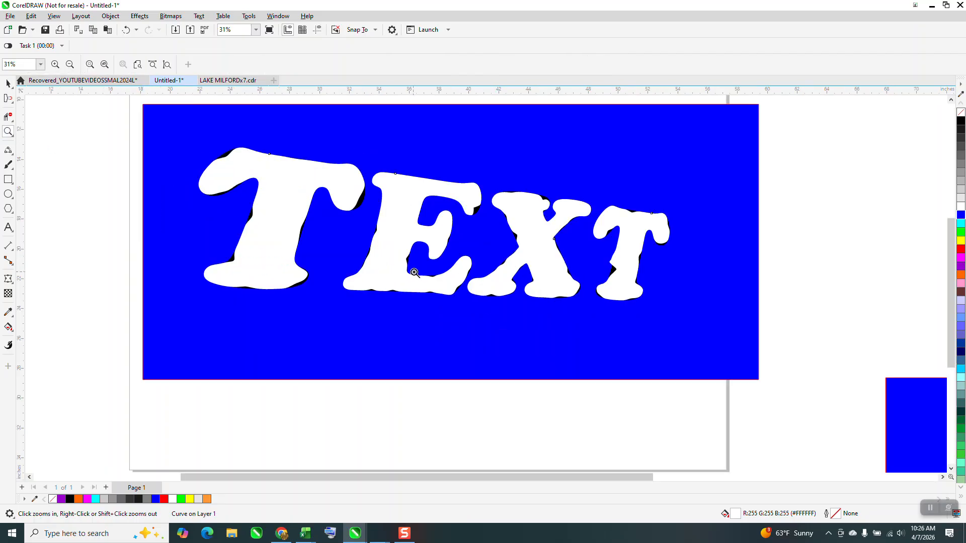
{"action": "left_click", "coordinate": [9, 83]}
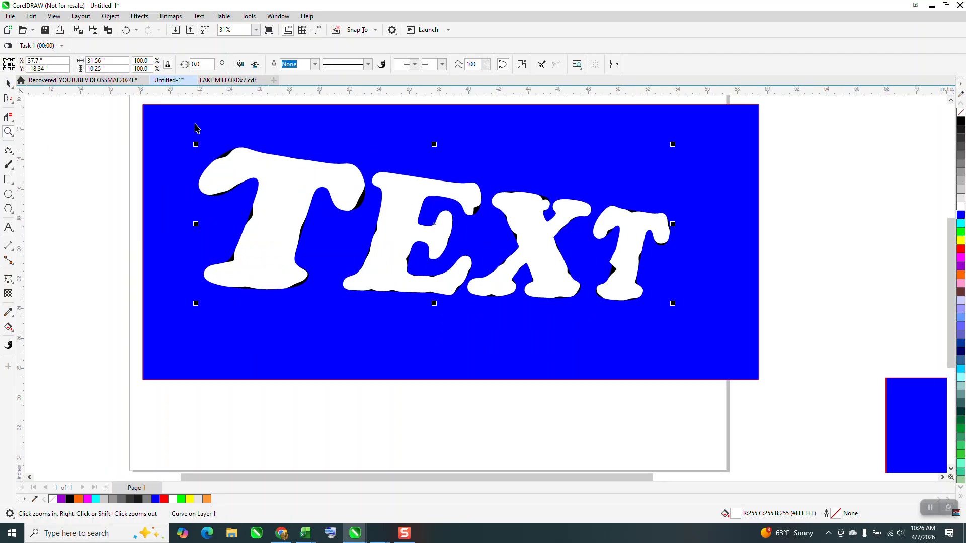
{"action": "left_click", "coordinate": [700, 204]}
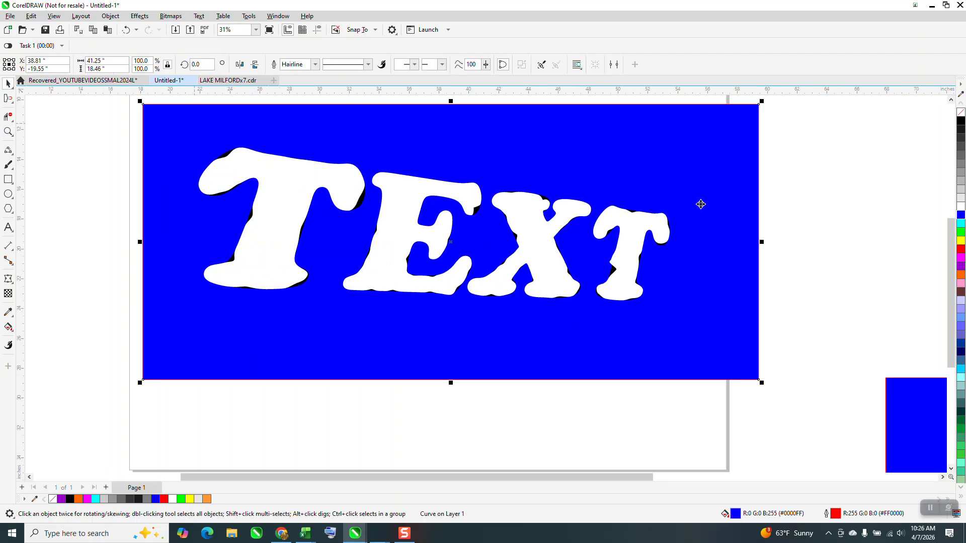
{"action": "left_click", "coordinate": [960, 122]}
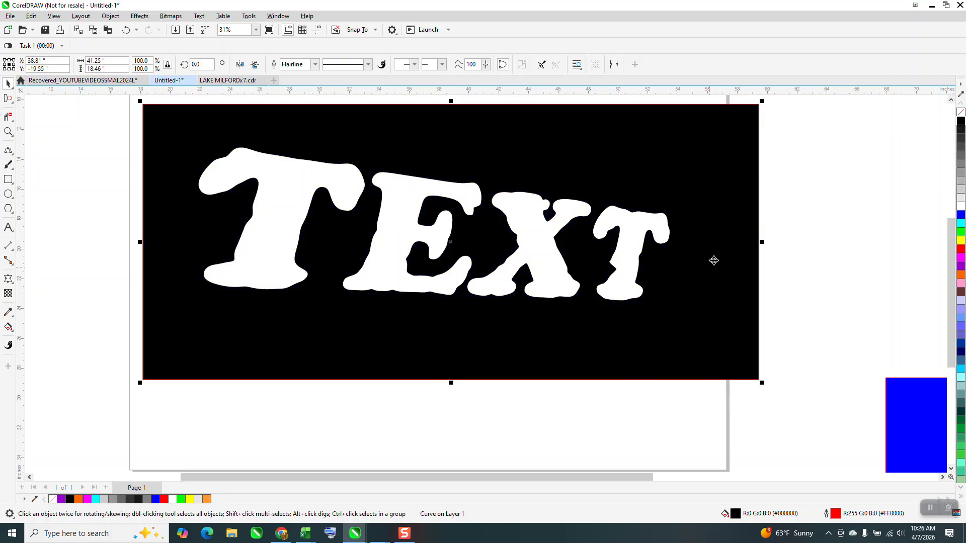
Step: Delete the extra nodes forming the bump on the X's upper-left serif with the Shape tool
{"action": "left_click", "coordinate": [13, 105]}
{"action": "left_click", "coordinate": [30, 97]}
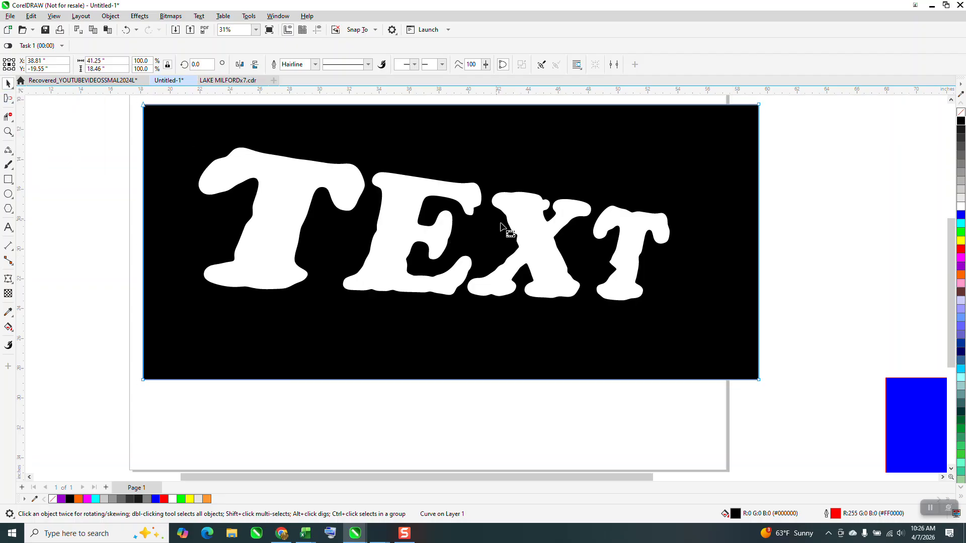
{"action": "left_click", "coordinate": [550, 225]}
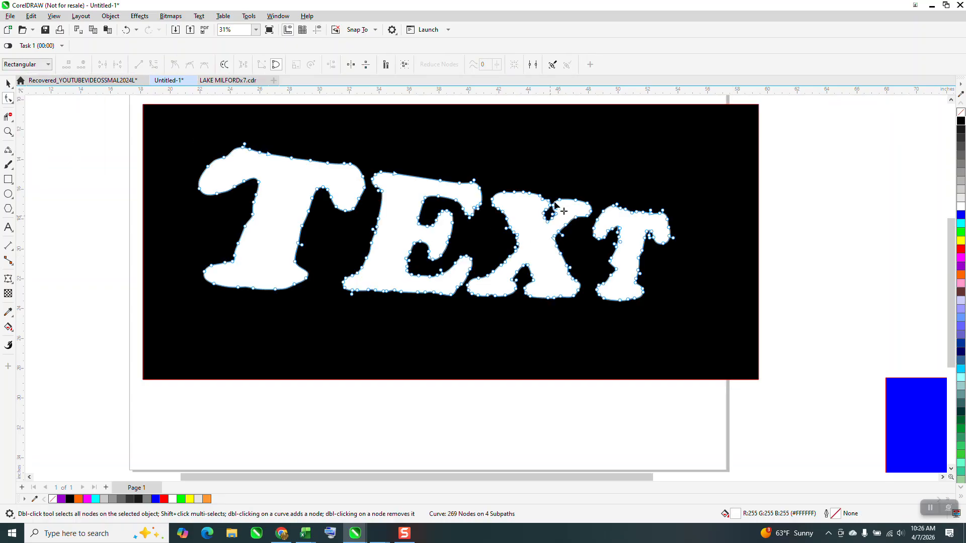
{"action": "left_click", "coordinate": [10, 119]}
{"action": "left_click", "coordinate": [11, 131]}
{"action": "left_click_drag", "start_coordinate": [515, 181], "coordinate": [654, 266]}
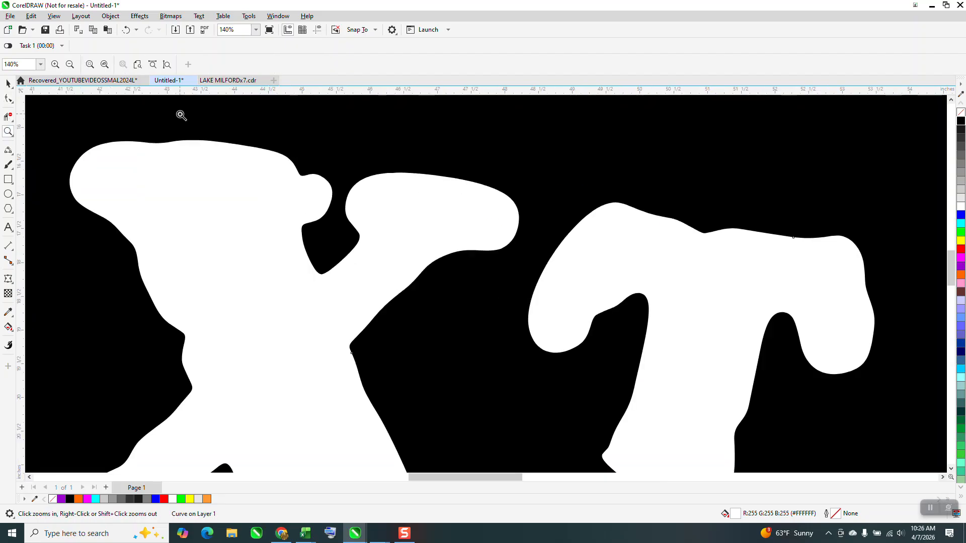
{"action": "left_click", "coordinate": [8, 98]}
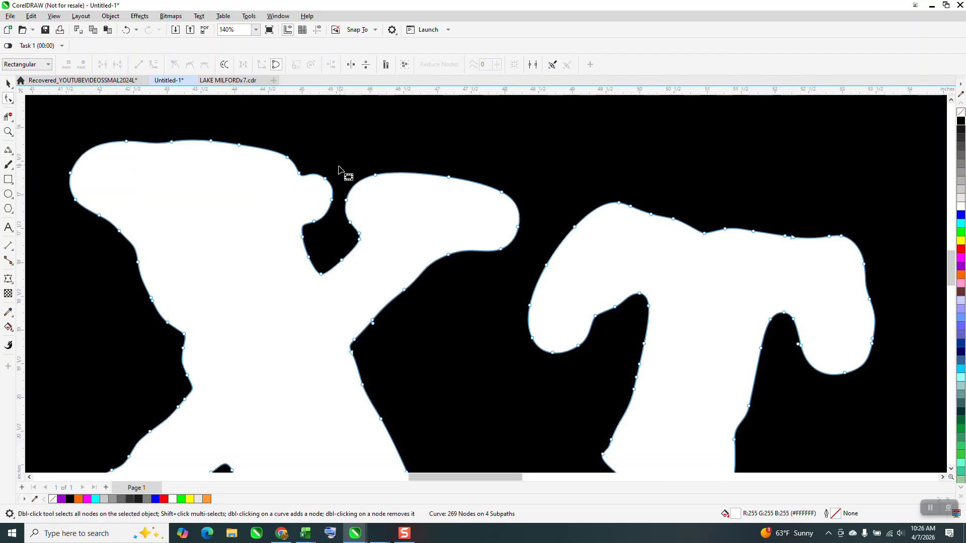
{"action": "key", "text": "Delete"}
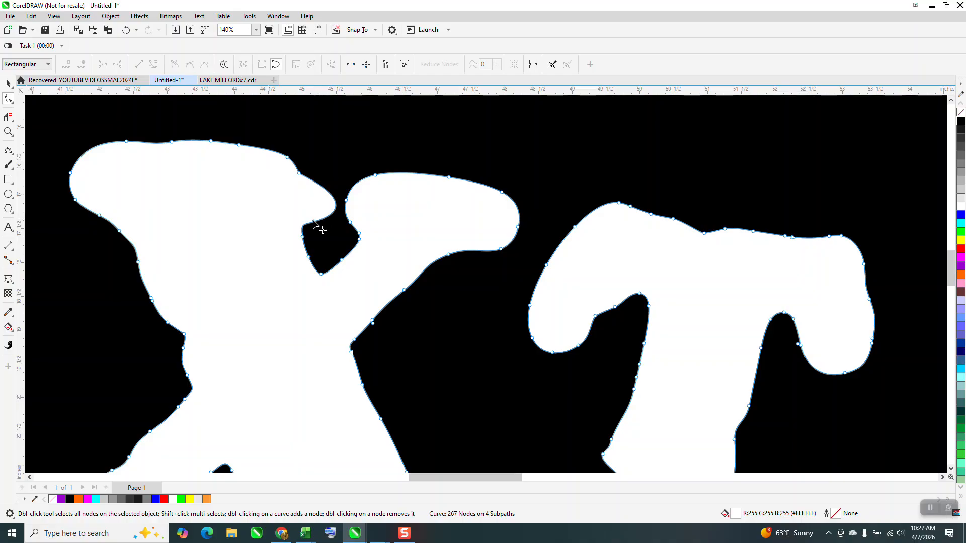
{"action": "double_click", "coordinate": [315, 220]}
{"action": "scroll", "coordinate": [322, 200], "scroll_direction": "down", "scroll_amount": 4}
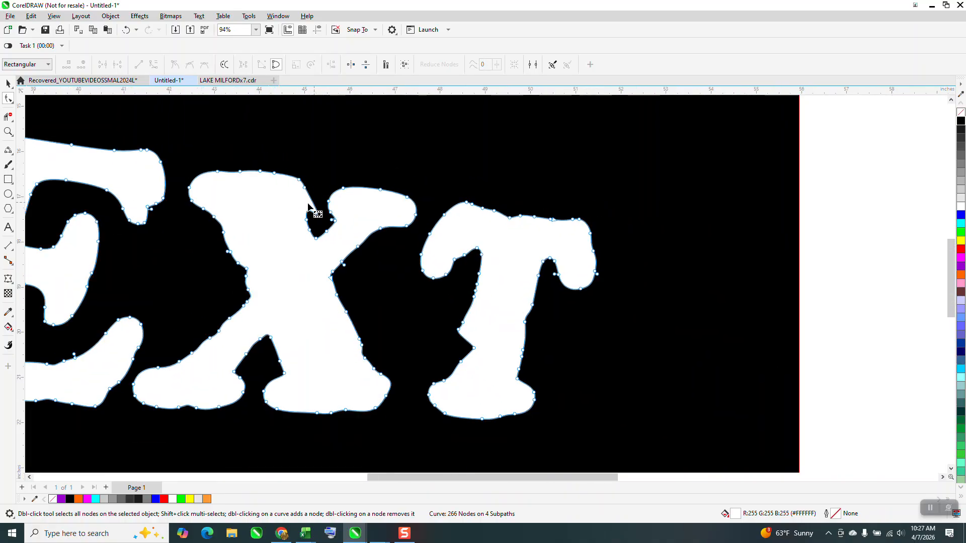
Step: Fill the black rectangle behind the text with green
{"action": "left_click", "coordinate": [8, 83]}
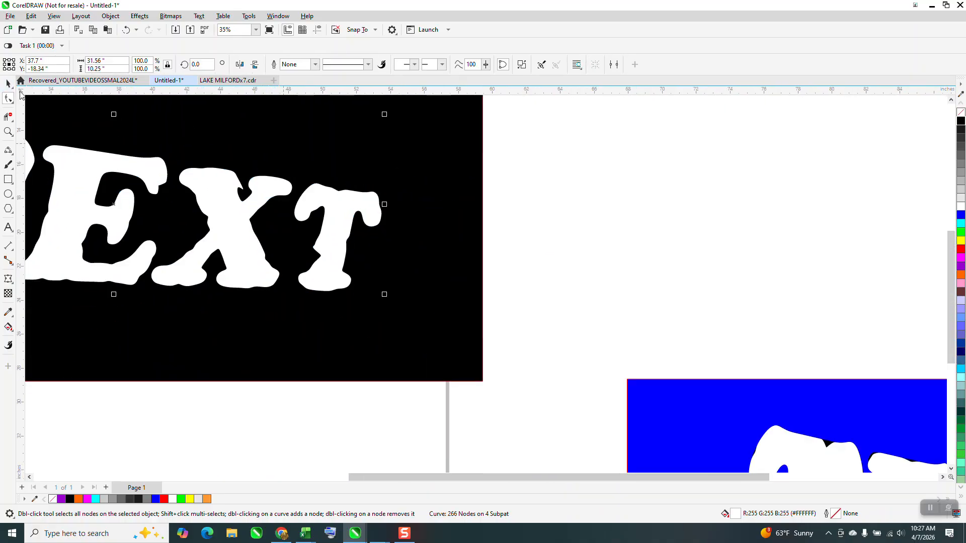
{"action": "left_click", "coordinate": [437, 176]}
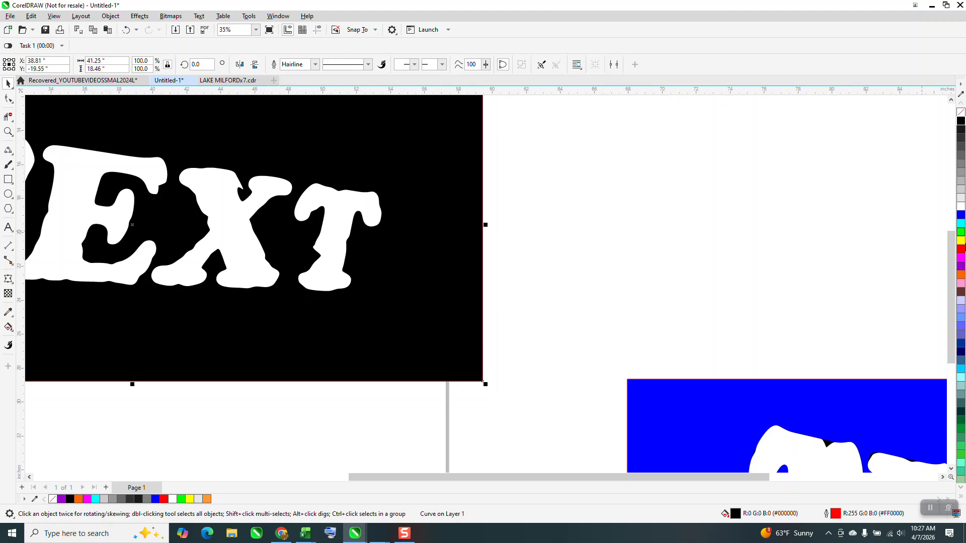
{"action": "left_click", "coordinate": [961, 232]}
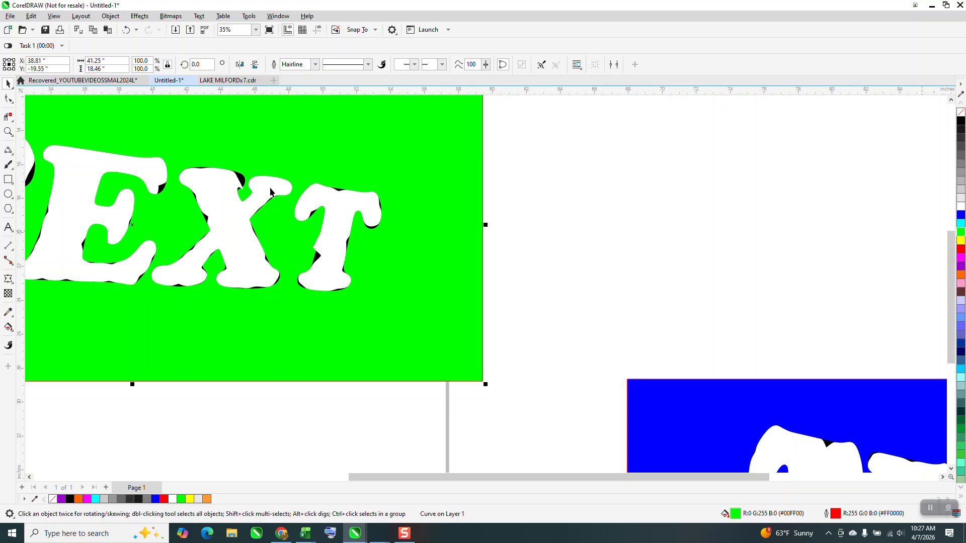
Step: Examine the roughened letter edges of the finished TEXT example on the separate blue rectangle
{"action": "scroll", "coordinate": [312, 208], "scroll_direction": "down", "scroll_amount": 3}
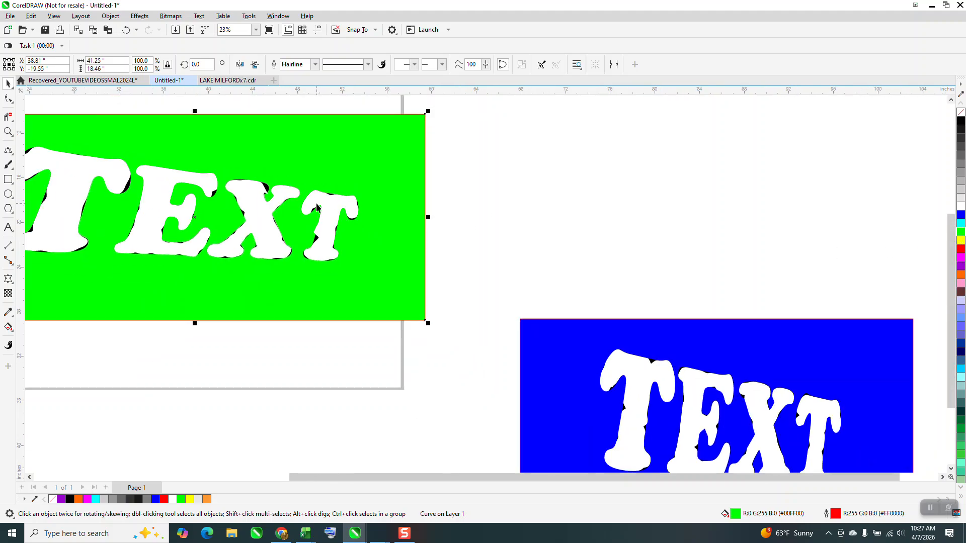
{"action": "scroll", "coordinate": [338, 212], "scroll_direction": "down", "scroll_amount": 1}
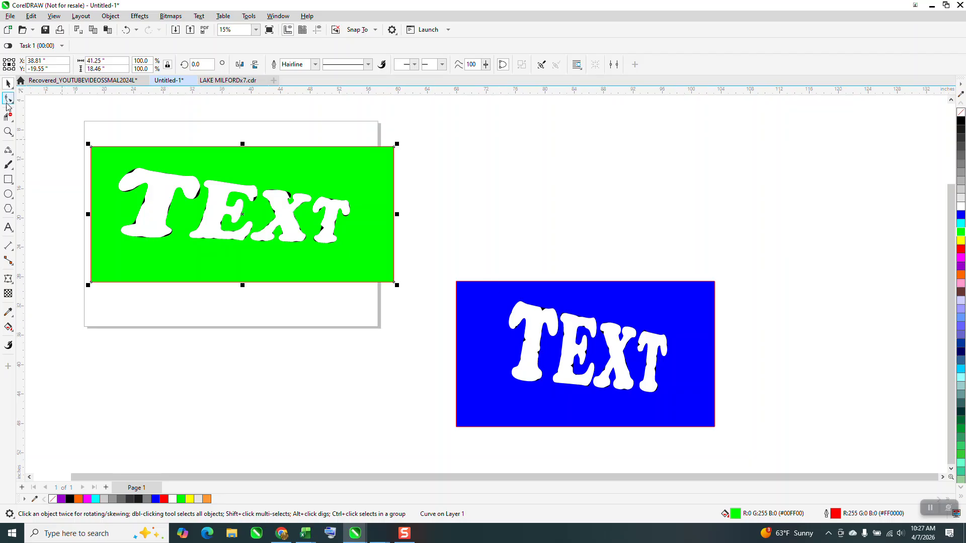
{"action": "left_click", "coordinate": [8, 131]}
{"action": "left_click_drag", "start_coordinate": [524, 295], "coordinate": [771, 428]}
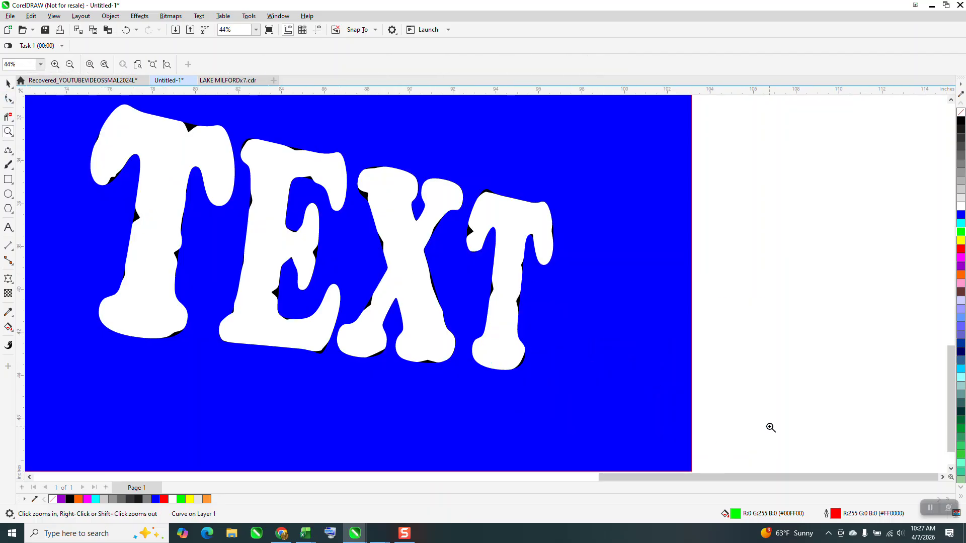